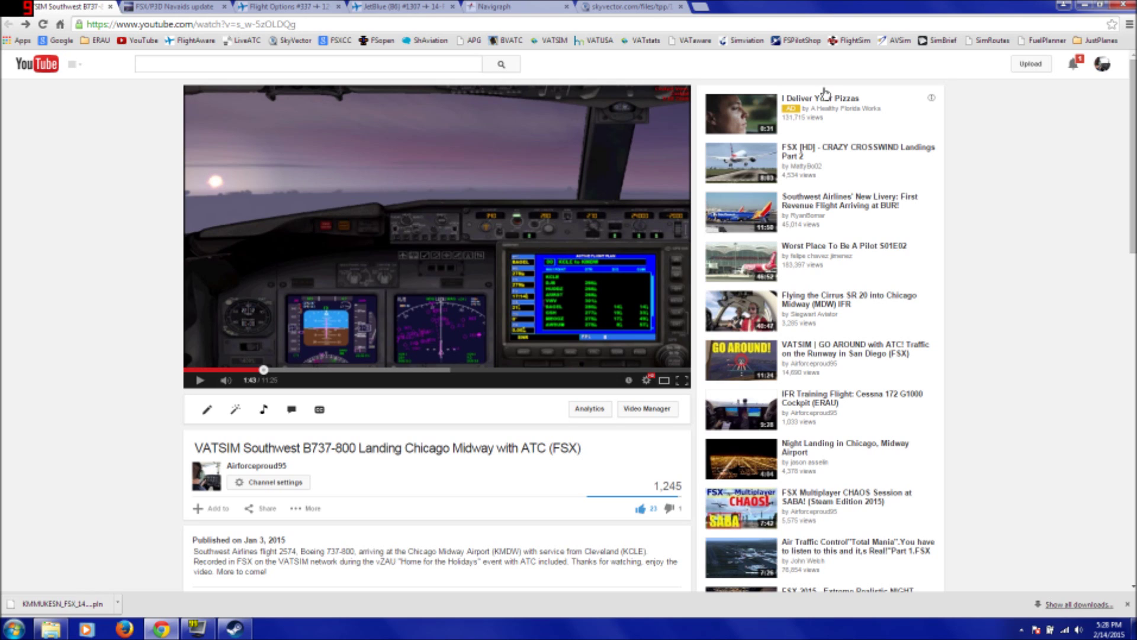
Open a new browser tab and load SimBrief's new-flight dispatch page from the bookmarks bar.
click(700, 7)
click(939, 41)
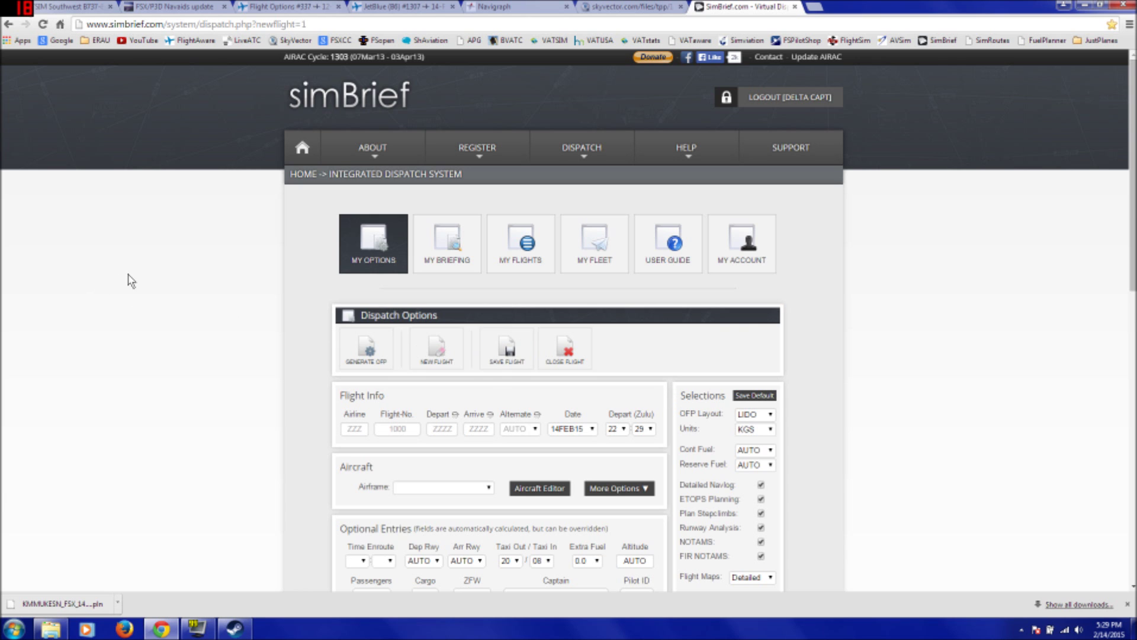
Scroll the empty new-flight form to view the Dispatch Options and Flight Info sections.
scroll(177, 273, down, 4)
scroll(276, 240, up, 2)
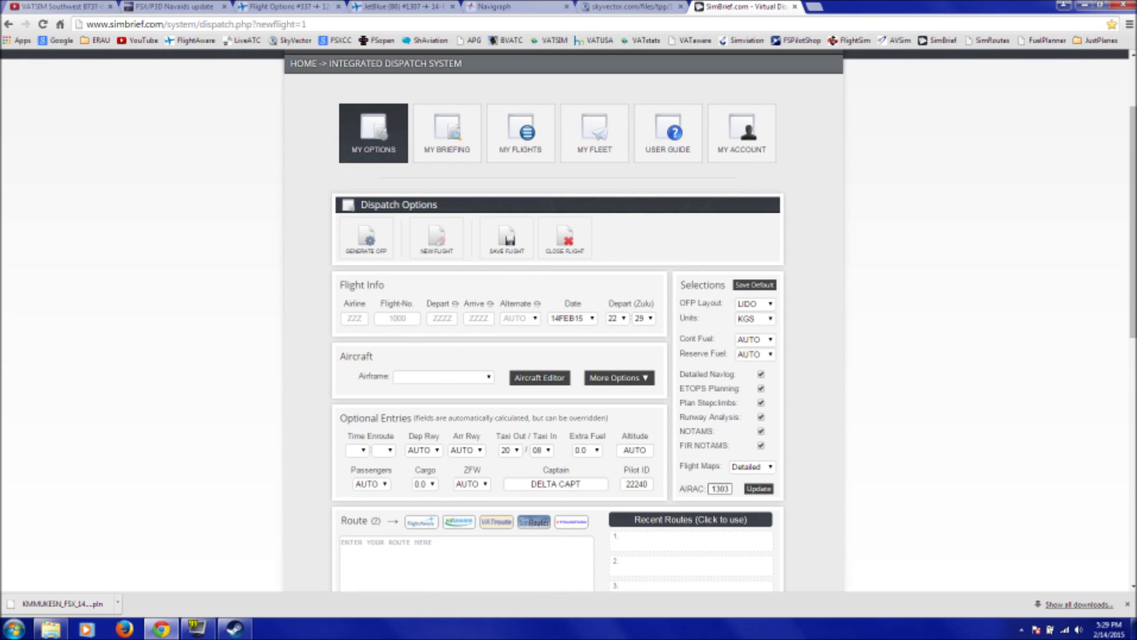
scroll(590, 278, down, 1)
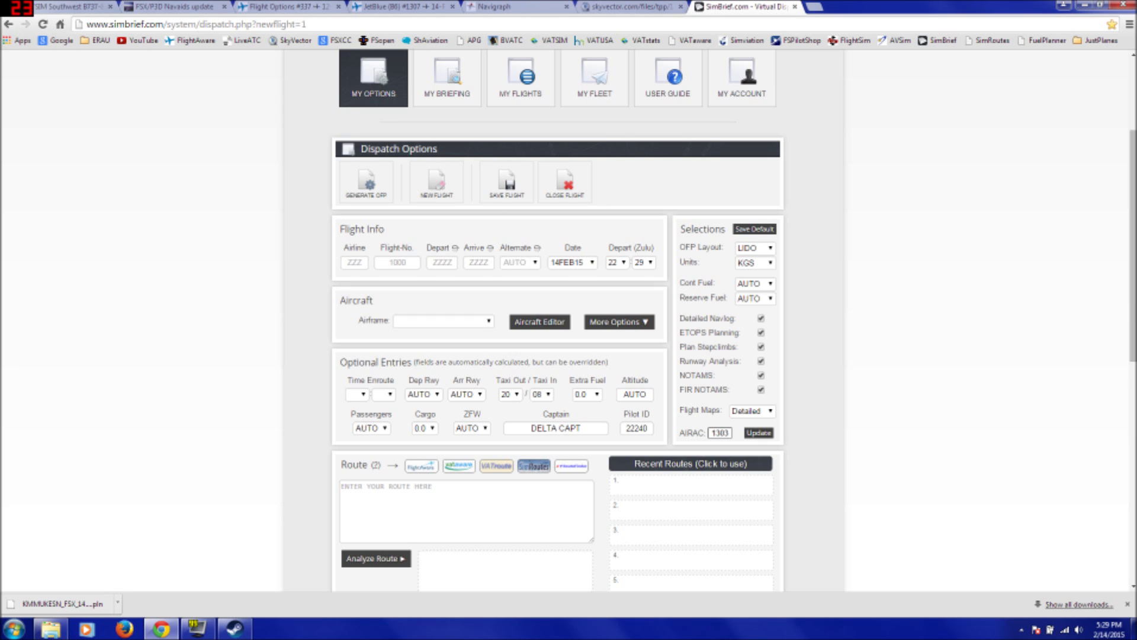
Check the AIRAC cycle and World Navaids package on the FSX/P3D navaids page, then close it.
click(172, 6)
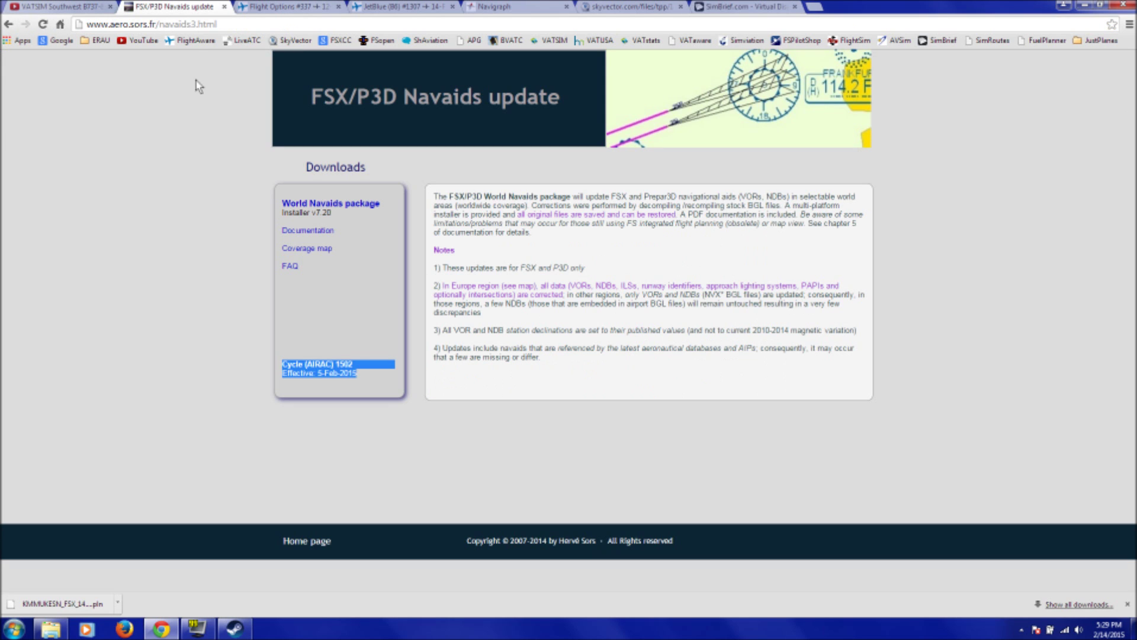
click(223, 257)
drag(382, 203, 236, 196)
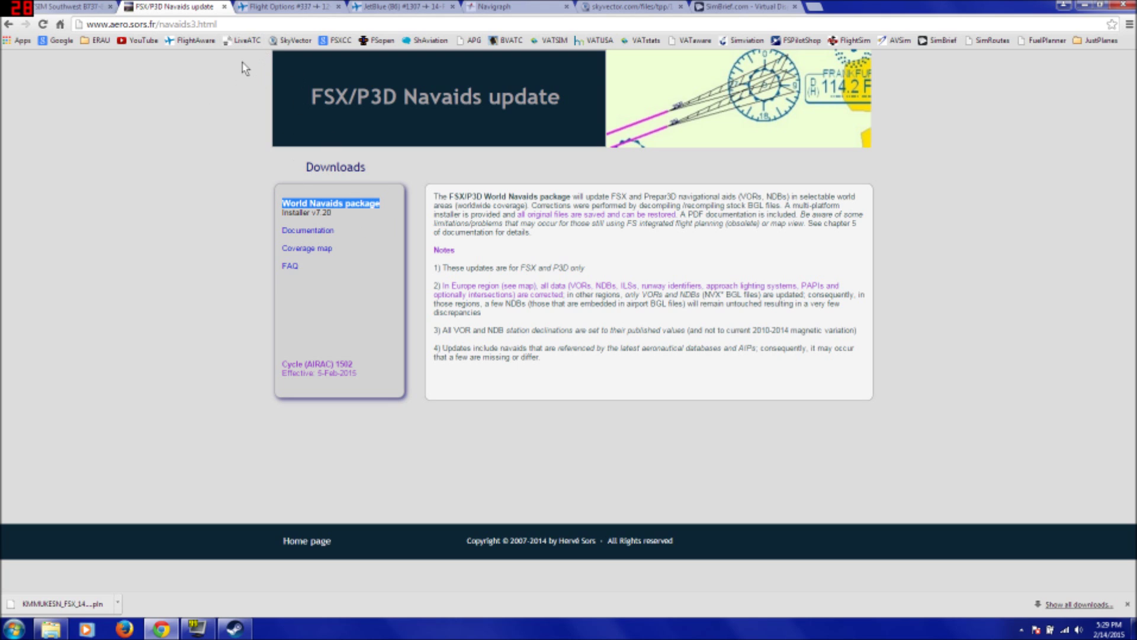
click(226, 12)
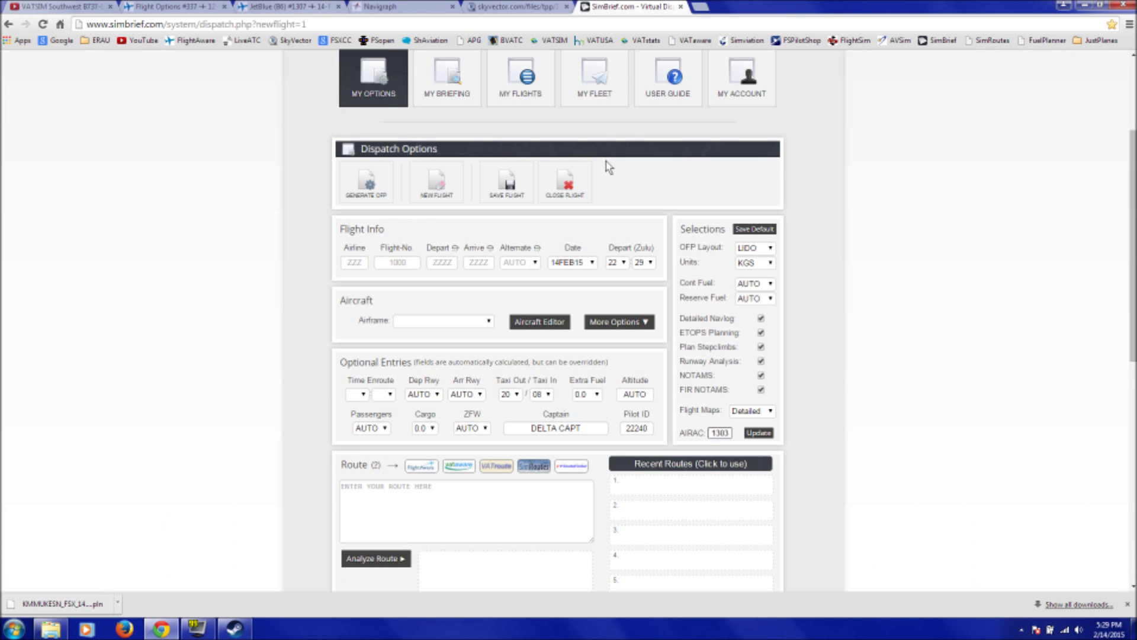
Glance at the SimBrief form, then bring up the Flight Options #337 flight page.
click(705, 7)
click(178, 8)
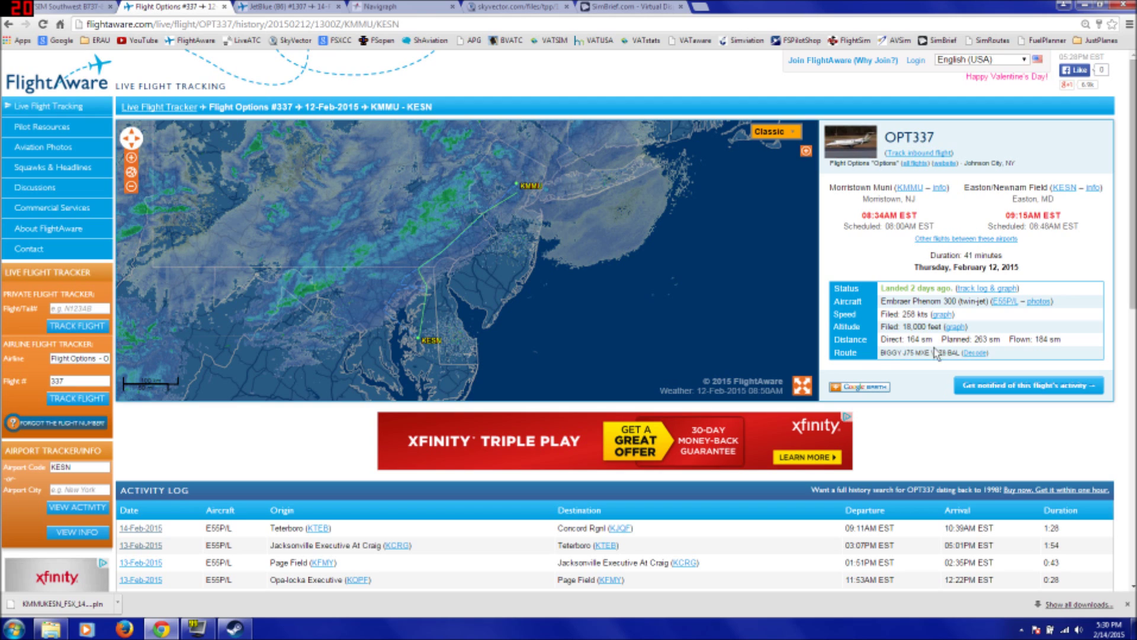
Copy the filed route BIGGY J75 MXE V378 BAL from the Flight Options #337 page.
drag(880, 353, 960, 353)
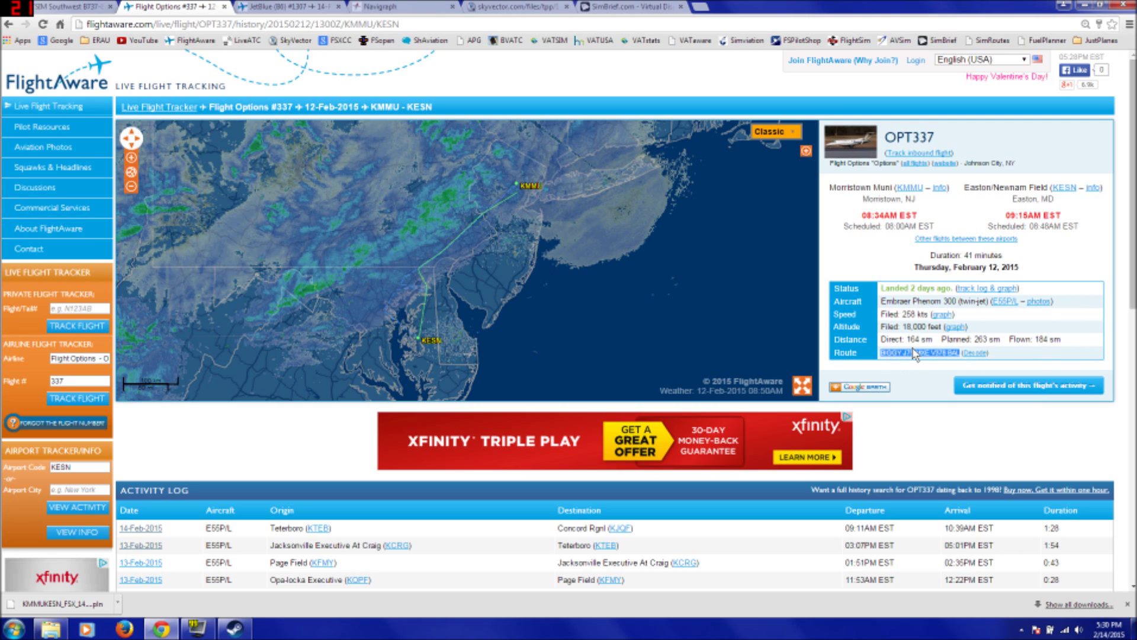
key(ctrl+c)
click(647, 6)
click(192, 5)
Examine the BIGGY and J75 route entries and the flight summary text.
click(885, 370)
double_click(890, 353)
double_click(908, 352)
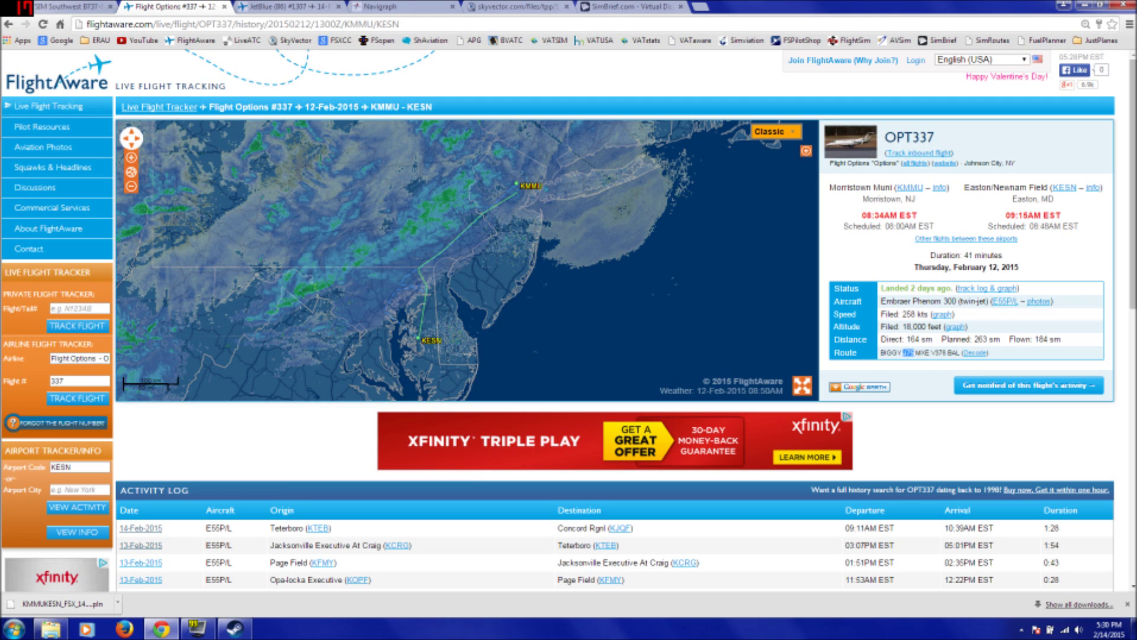
click(906, 374)
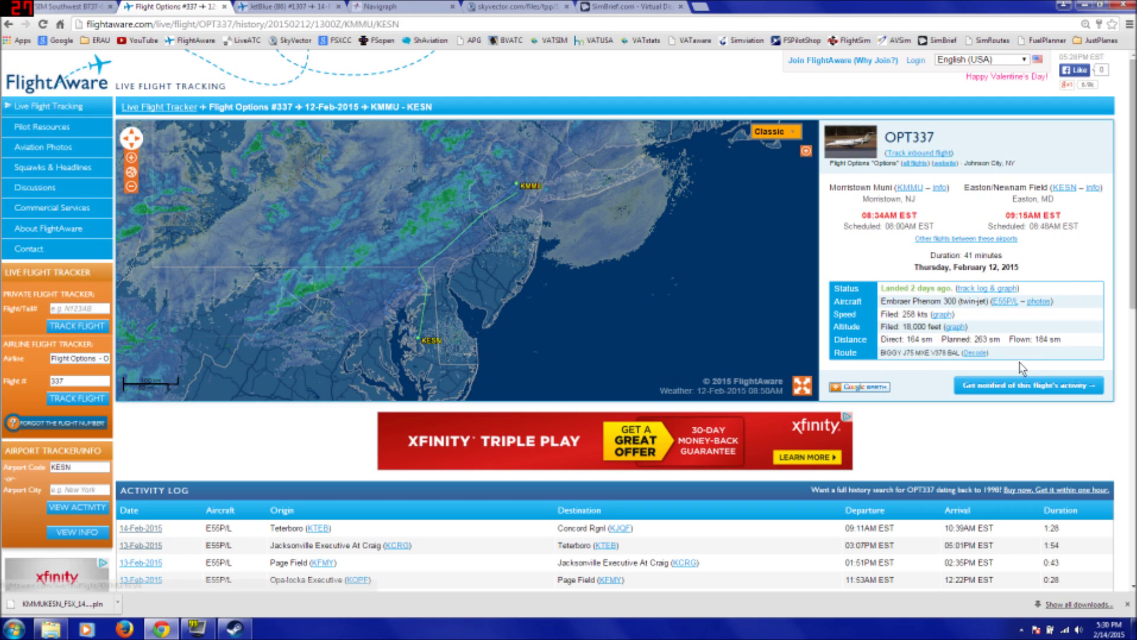
drag(990, 354, 883, 129)
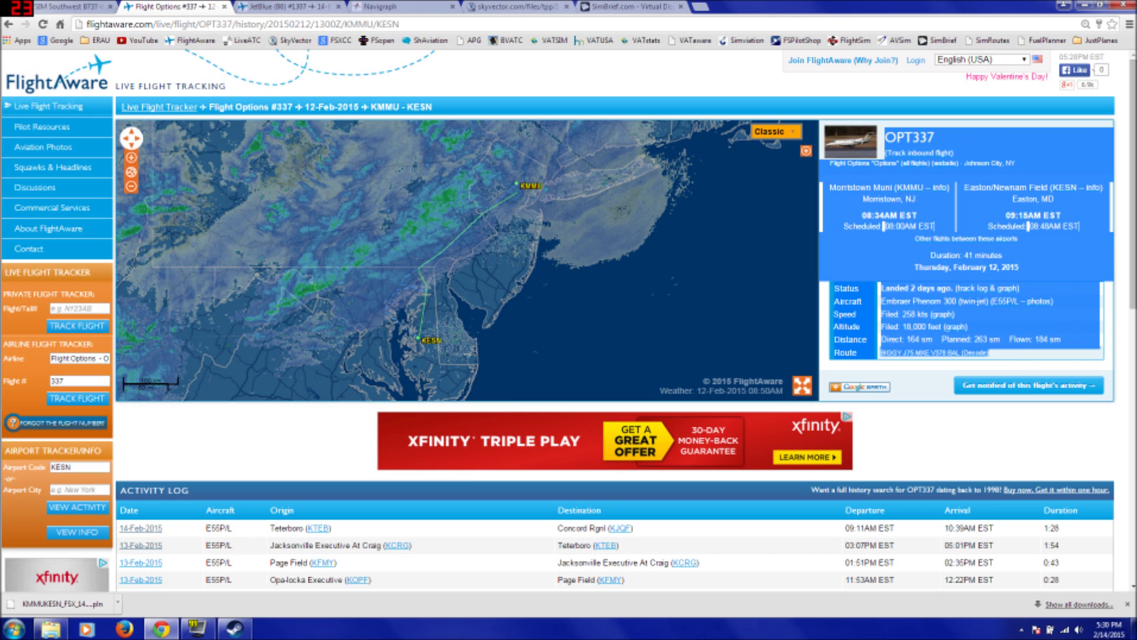
click(634, 7)
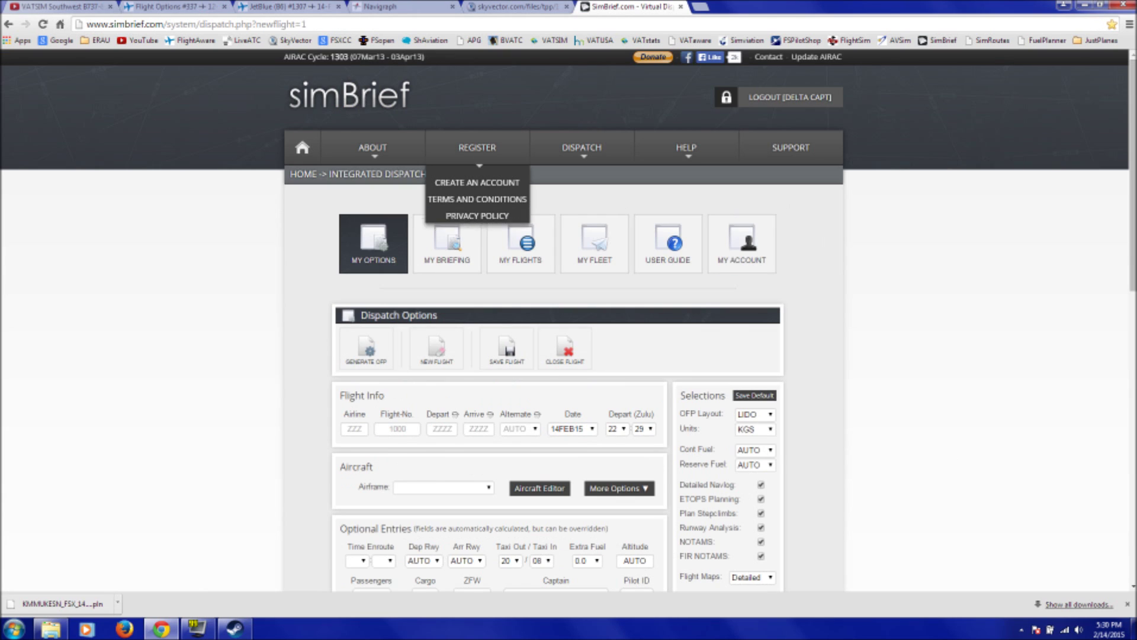
Open SimBrief's Dispatch System and start a fresh new flight plan.
drag(307, 24, 177, 27)
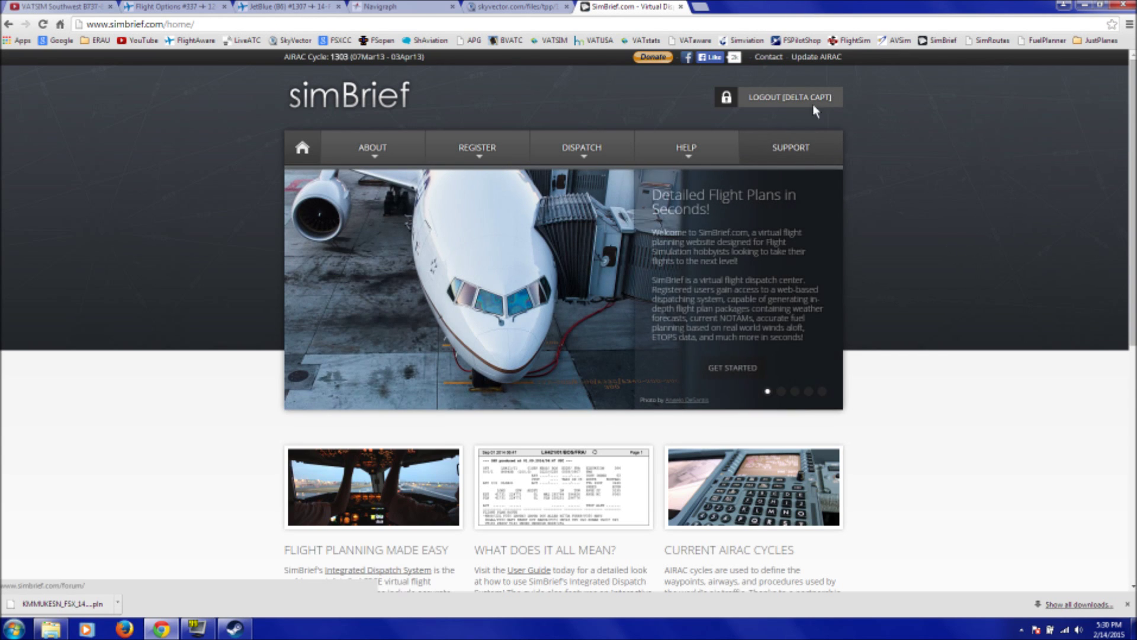
mouse_move(586, 151)
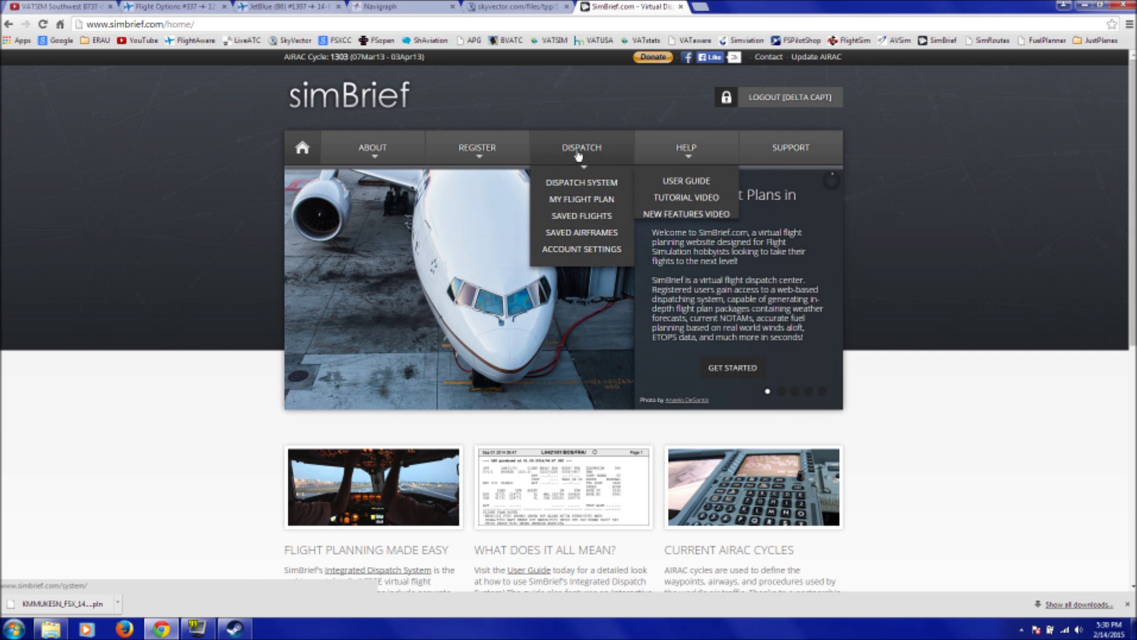
click(574, 183)
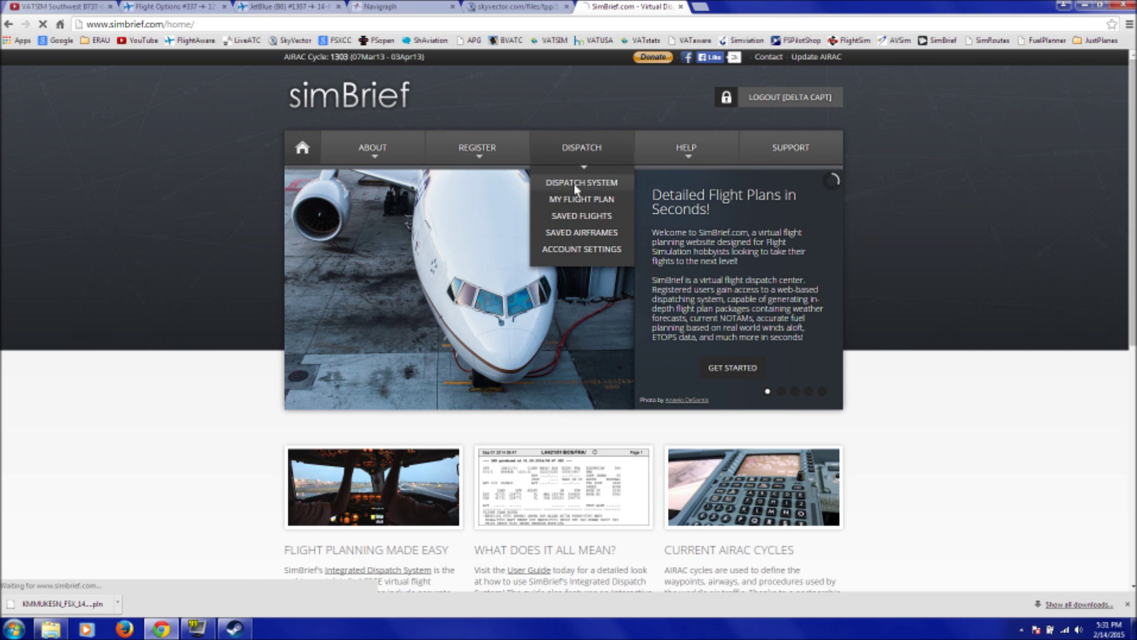
click(527, 359)
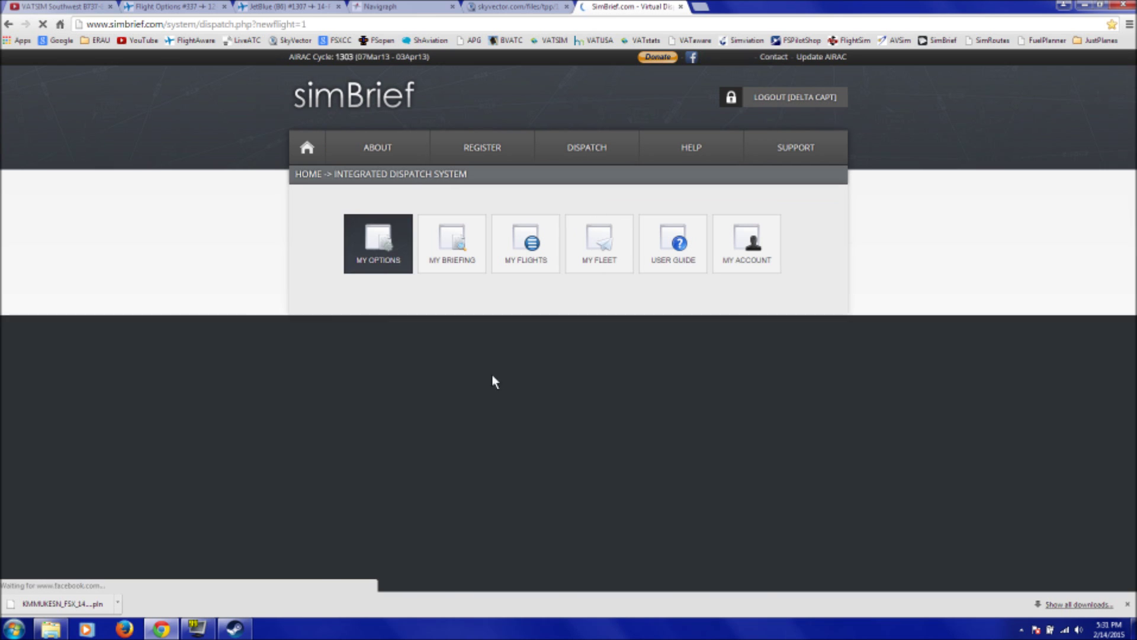
Enter airline OPT, flight number 337, departure KMMU and arrival KESN.
scroll(155, 328, down, 3)
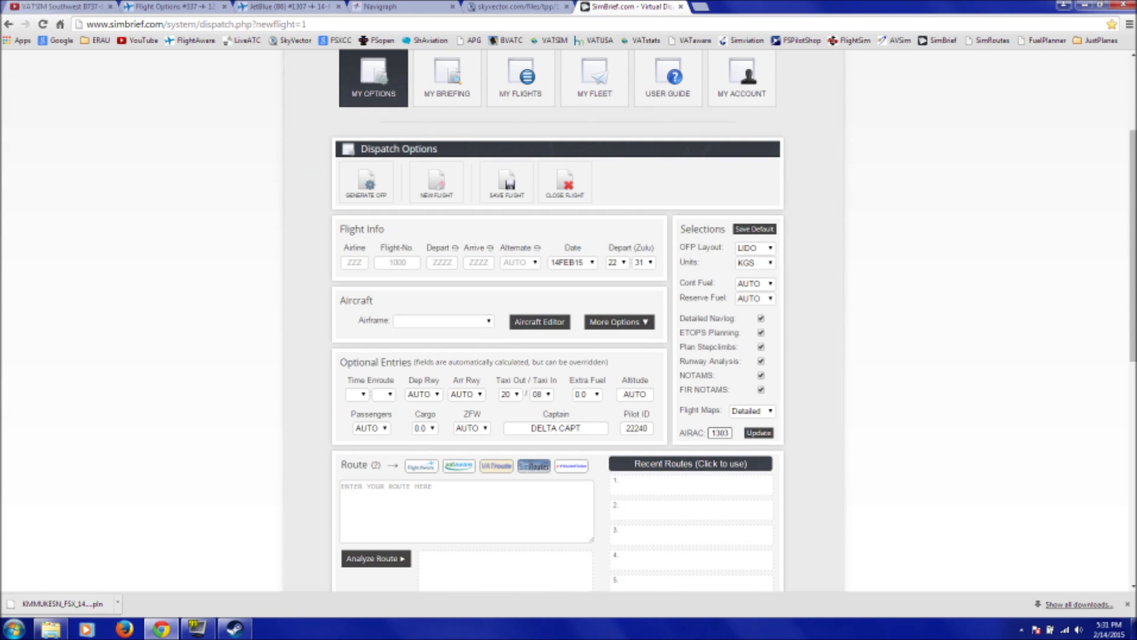
text(opt)
key(Tab)
text(307)
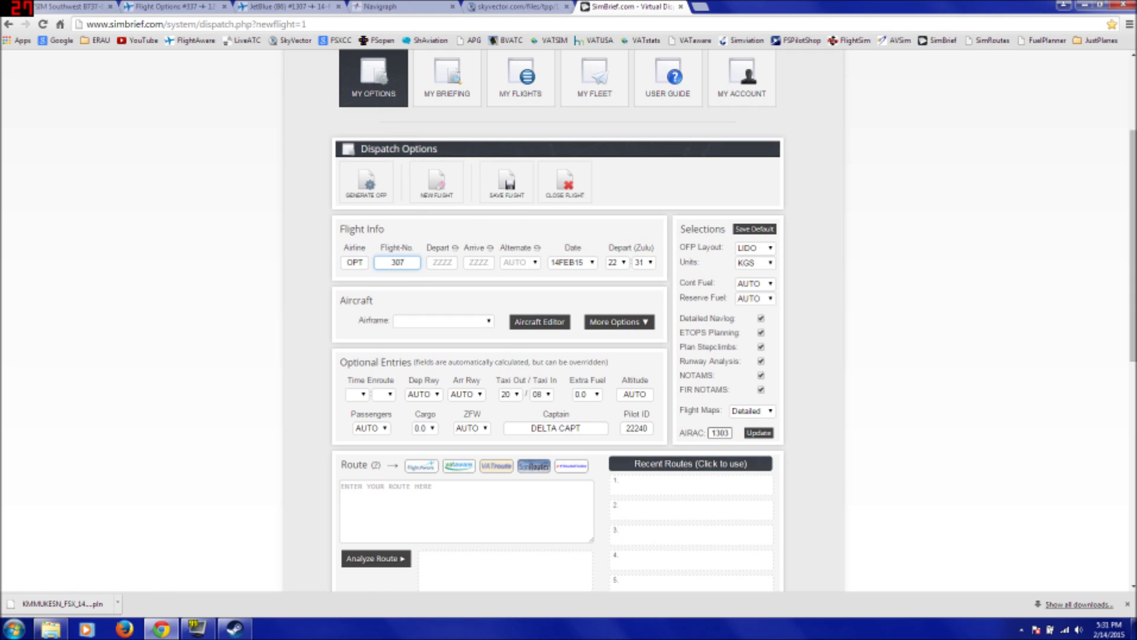
key(BackSpace)
key(BackSpace)
text(37)
key(Tab)
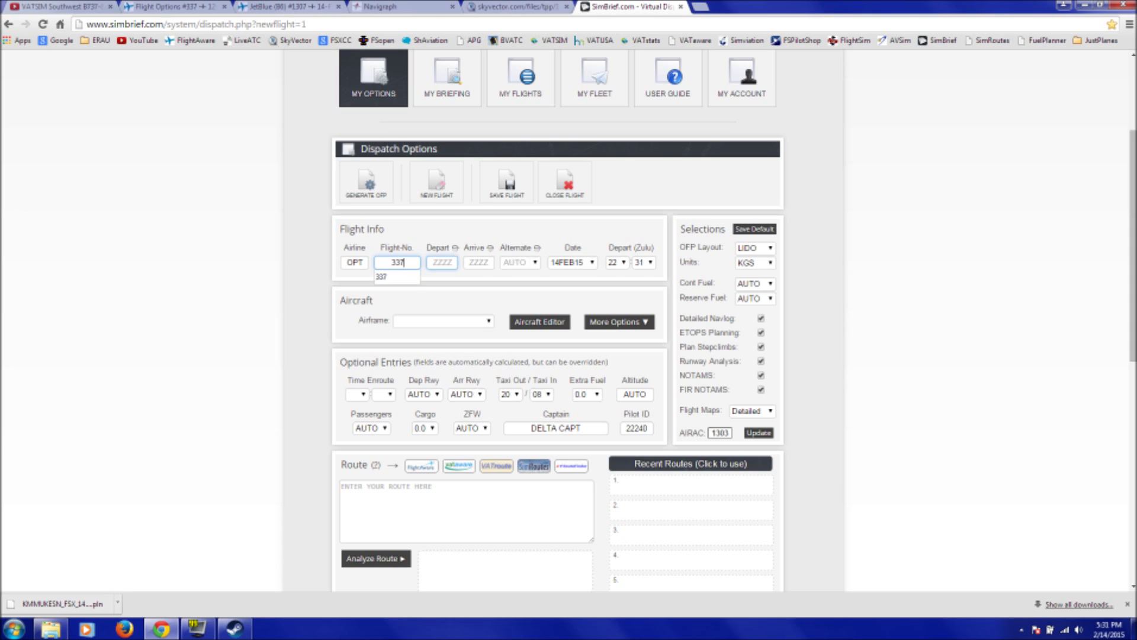
text(KMMU)
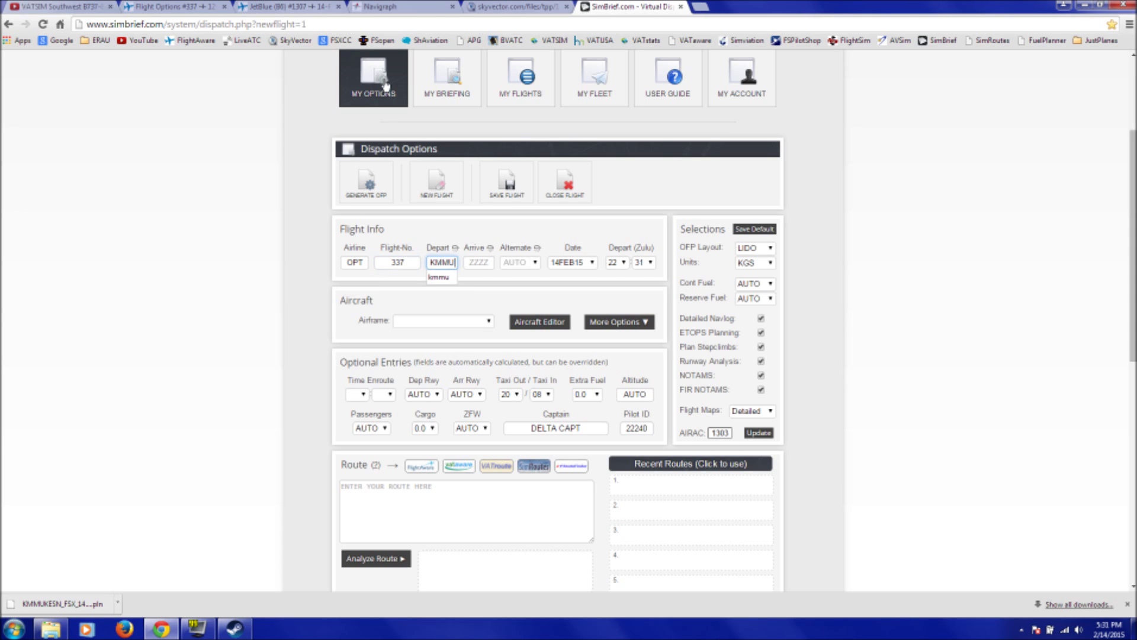
click(478, 262)
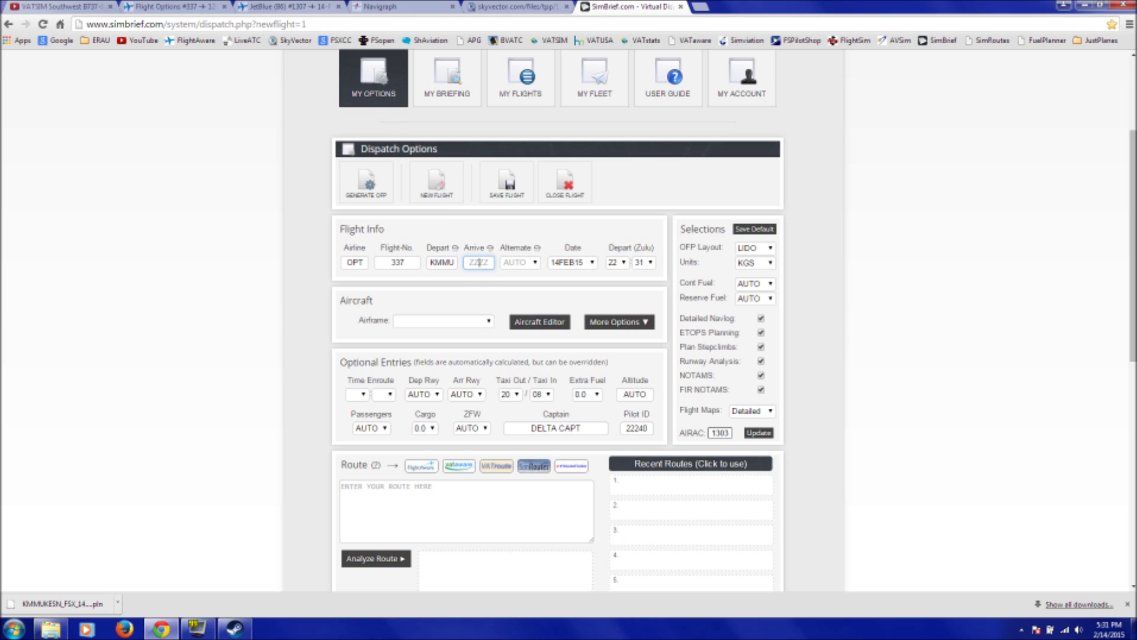
text(KESN)
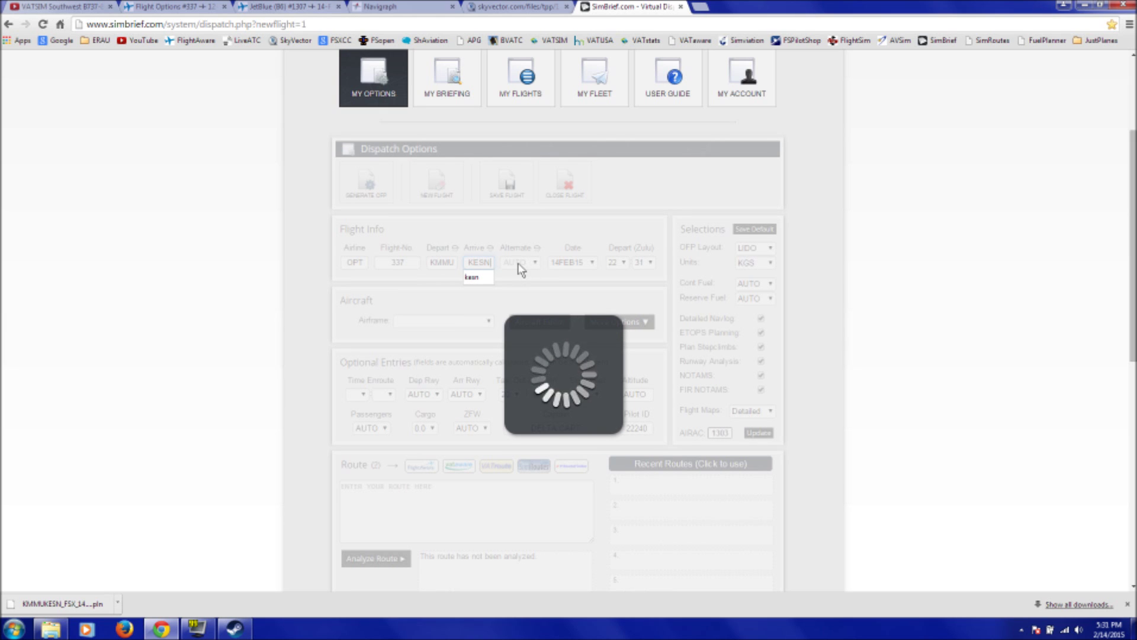
Check the auto-filled alternate KRIC and choose the C510 - C510 MUSTANG airframe.
drag(526, 262, 498, 260)
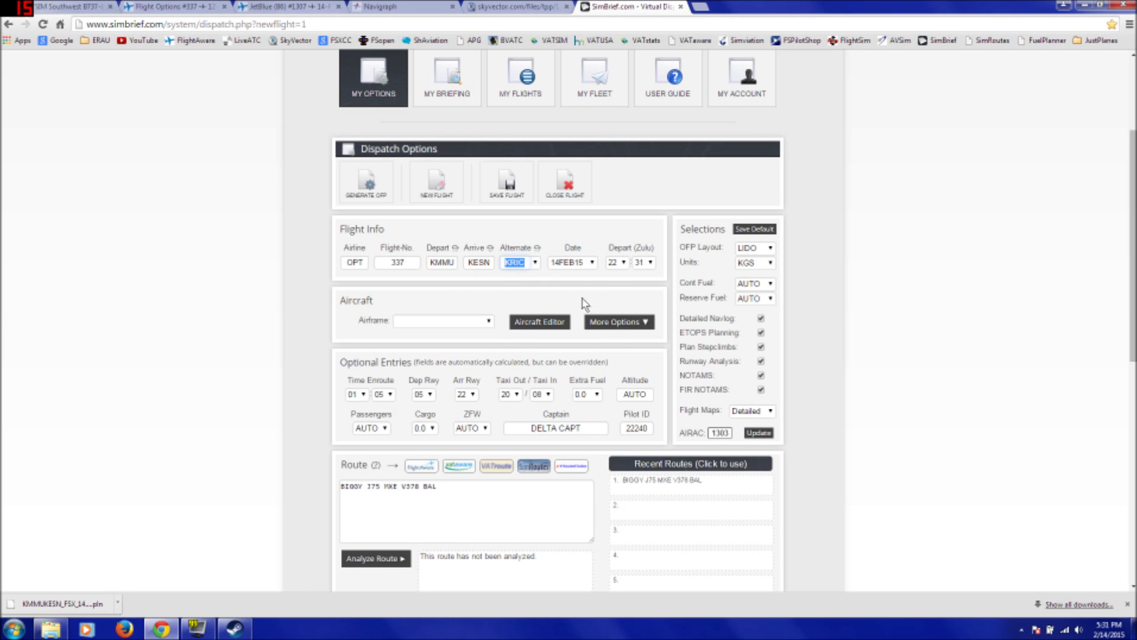
click(451, 324)
click(451, 324)
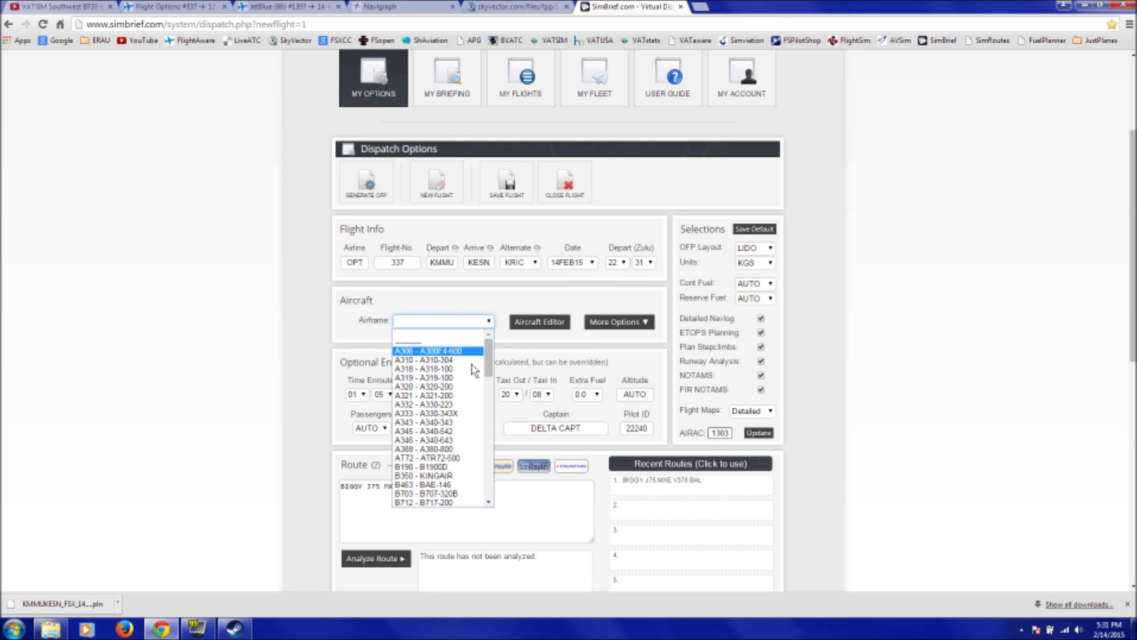
drag(487, 355, 484, 431)
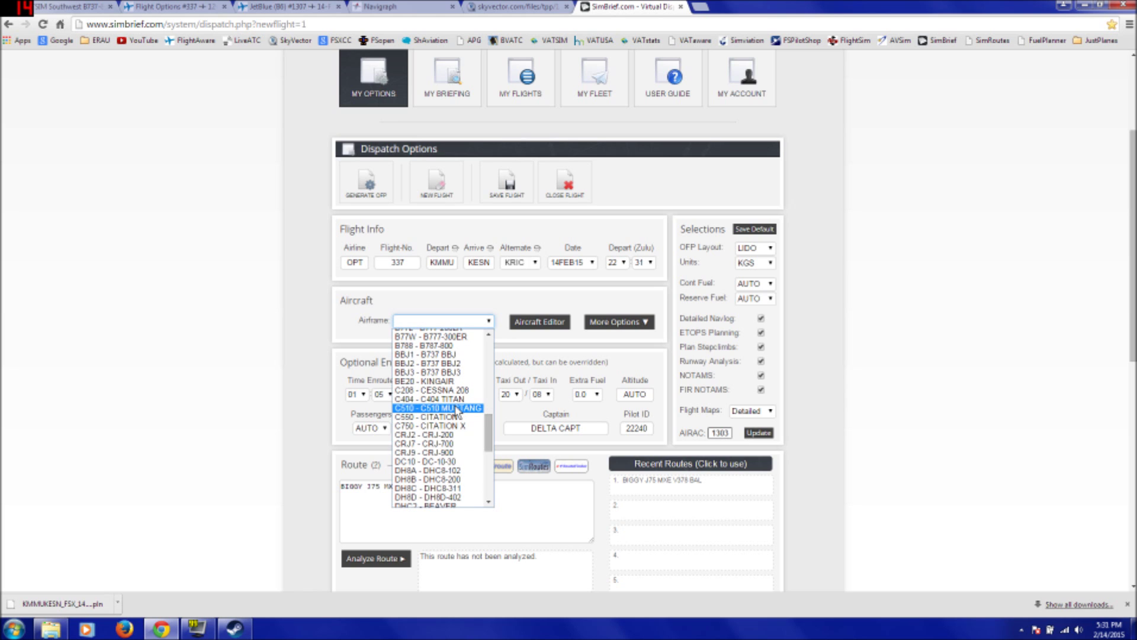
click(456, 408)
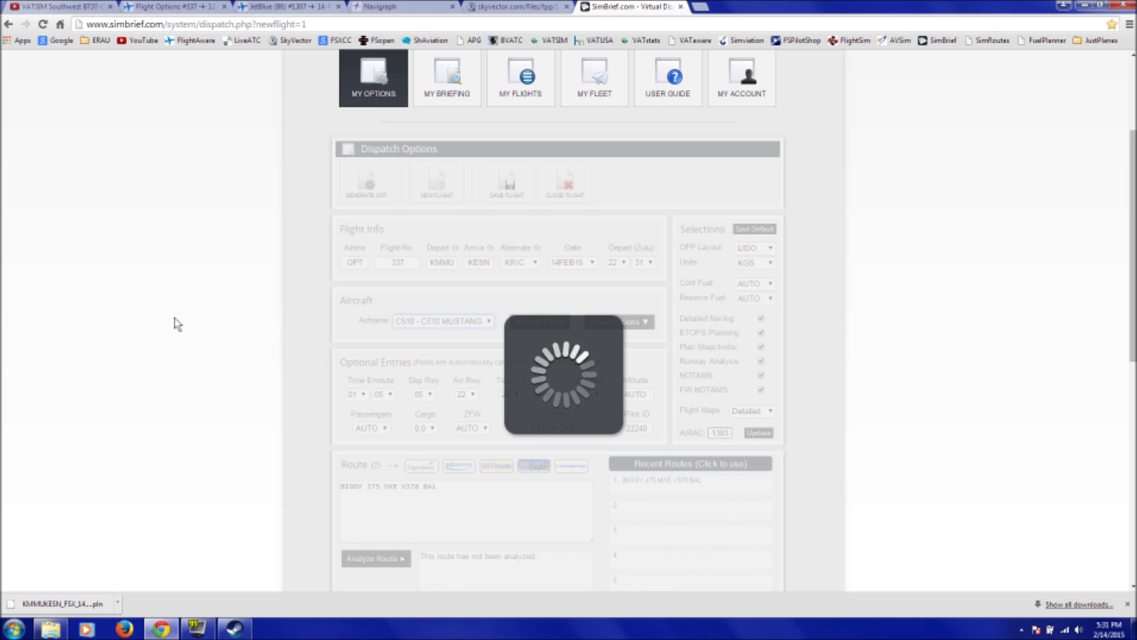
scroll(273, 310, down, 1)
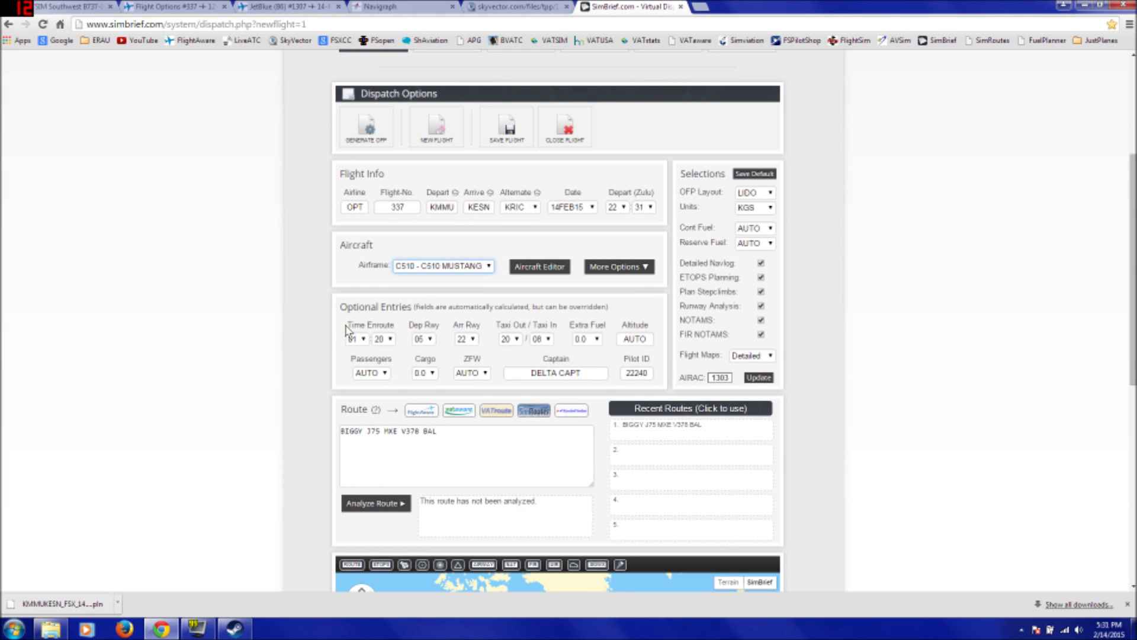
Set the time en route to 00 hours 41 minutes.
click(354, 338)
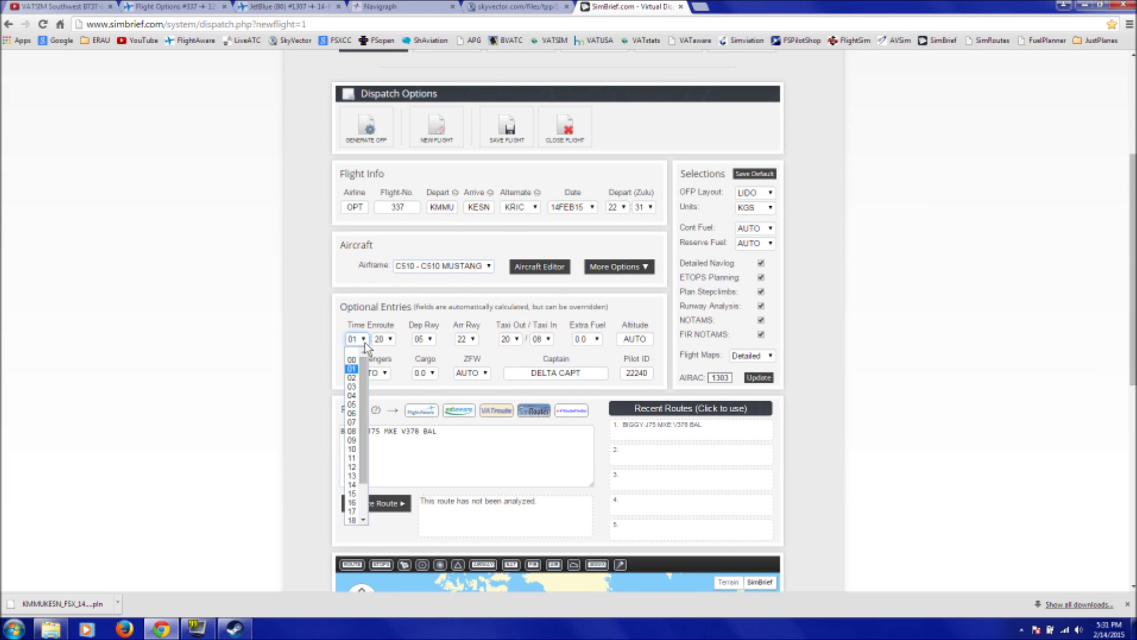
click(198, 8)
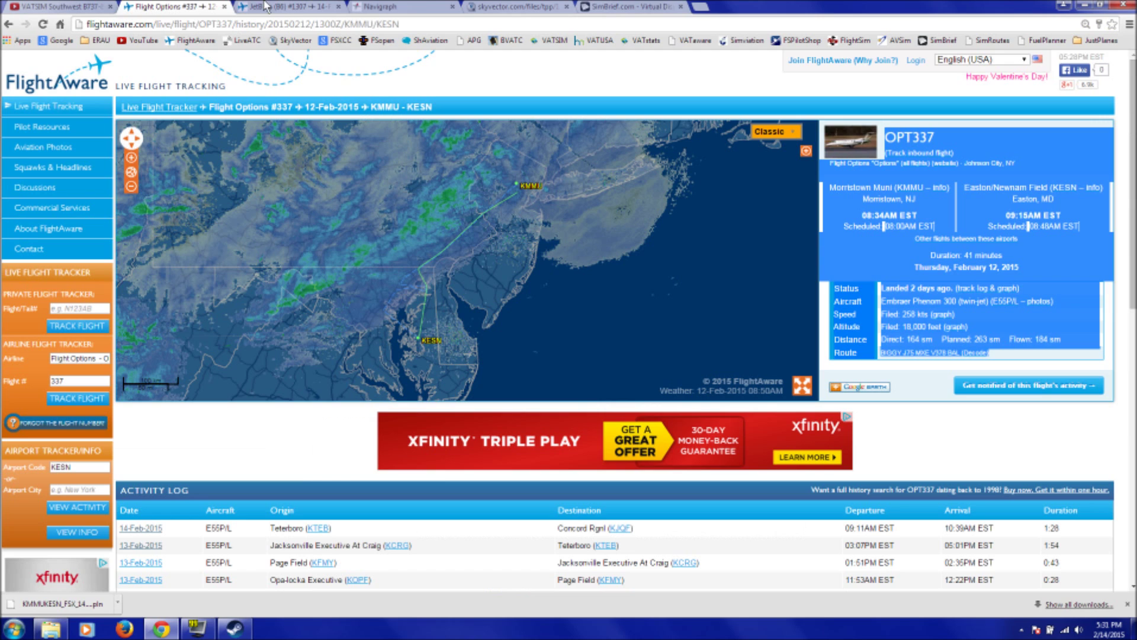
click(645, 7)
click(385, 339)
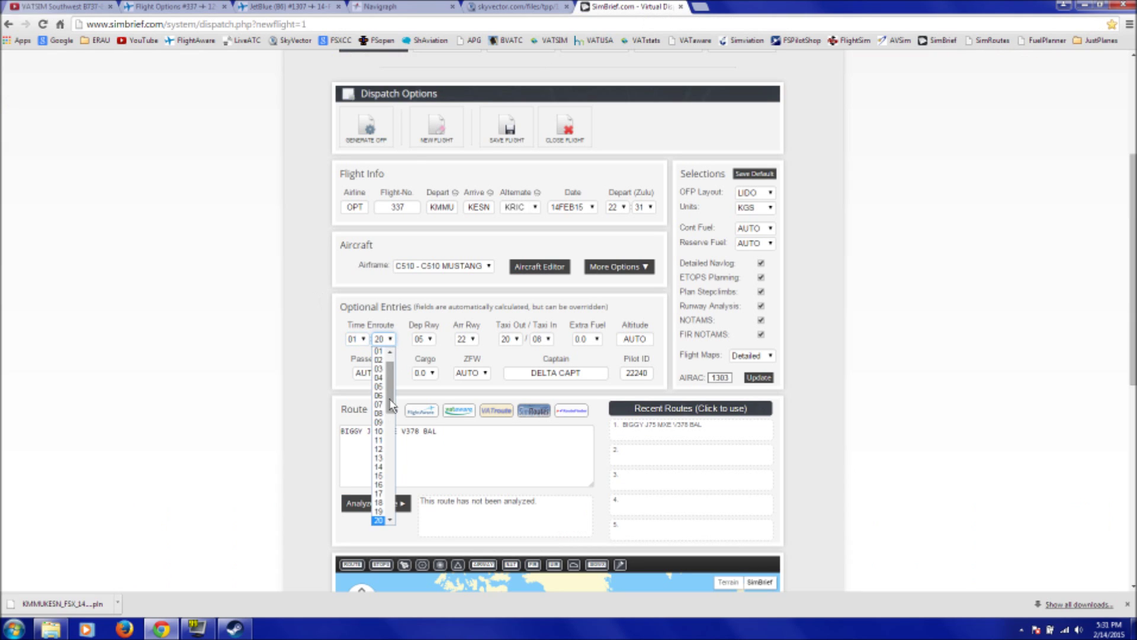
drag(391, 405, 391, 503)
click(379, 376)
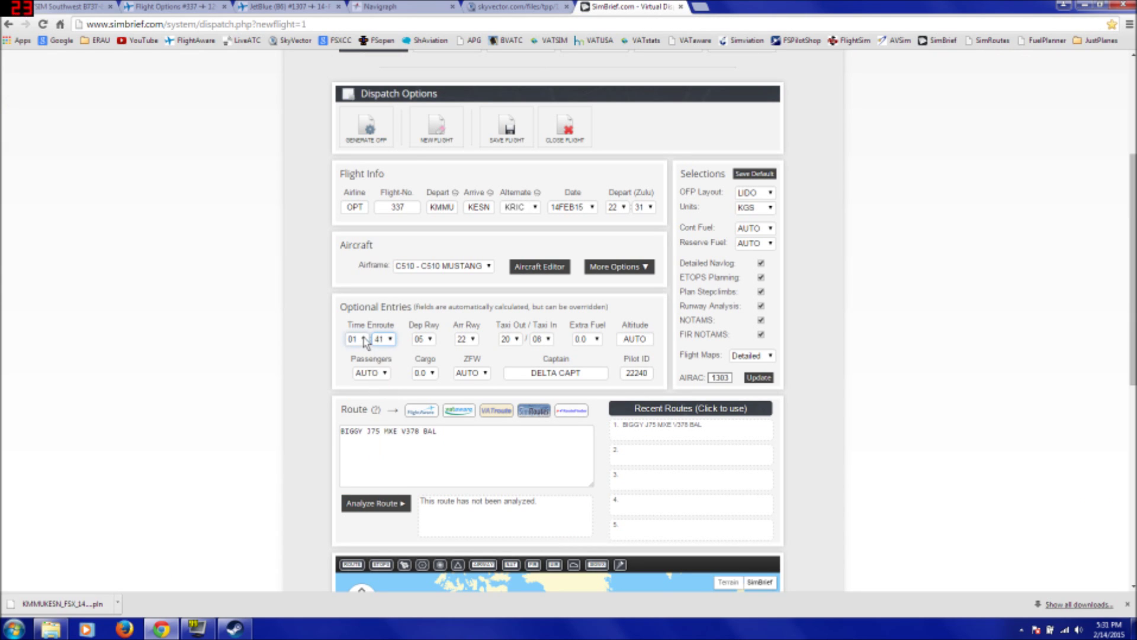
click(364, 339)
click(353, 350)
Replace the AUTO altitude with FL180 and clear the old route entry.
click(642, 338)
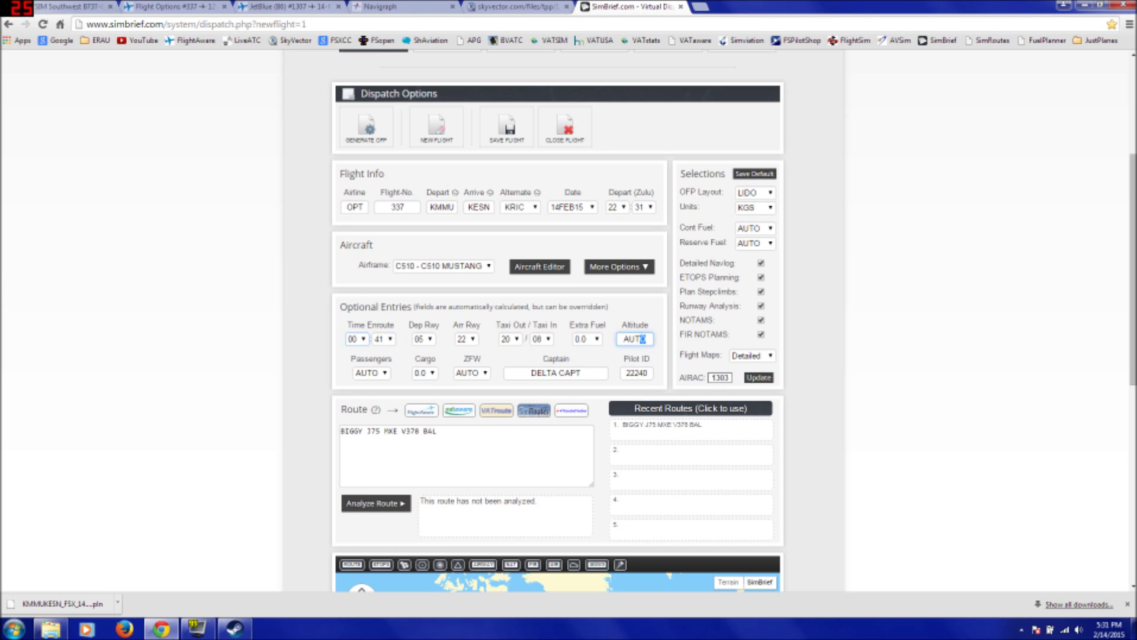
double_click(642, 338)
text(FL180)
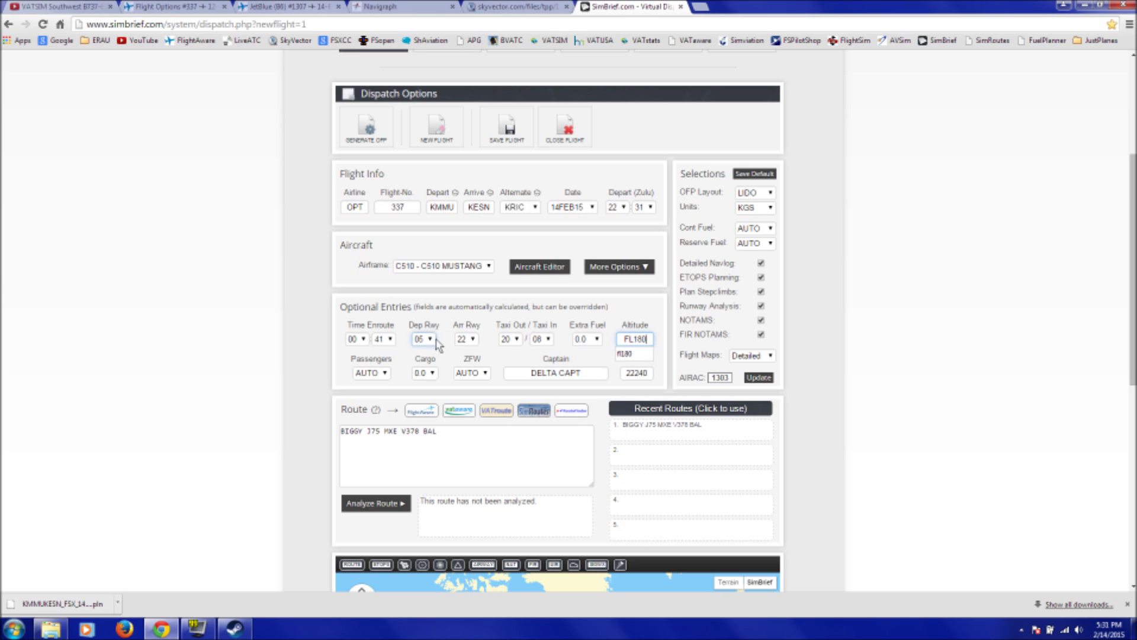
click(441, 456)
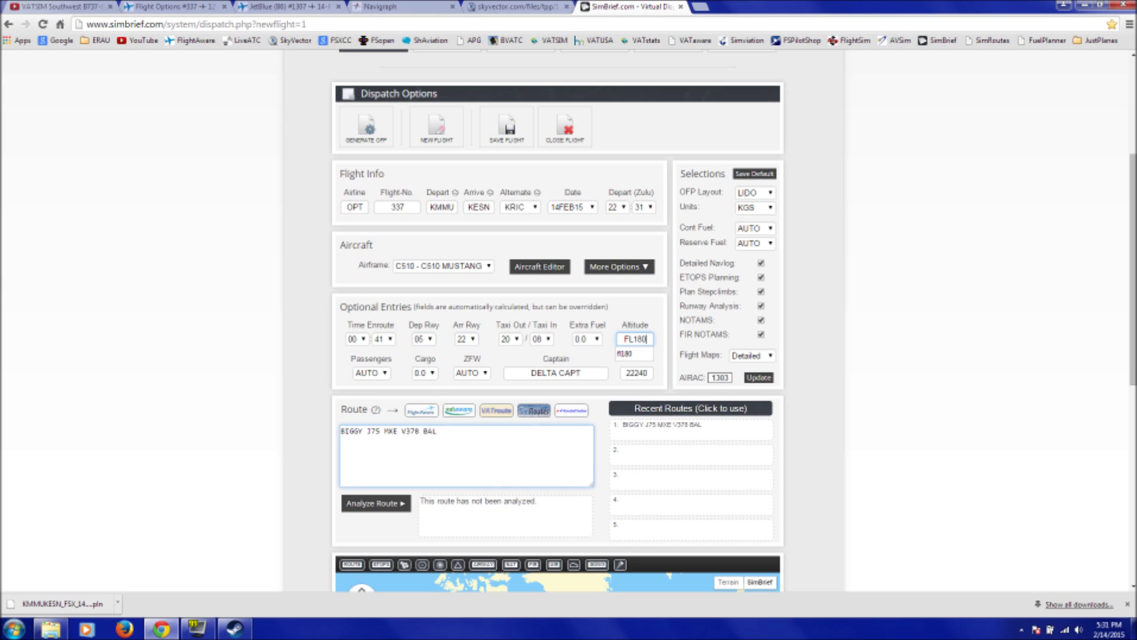
key(ctrl+a)
key(ctrl+c)
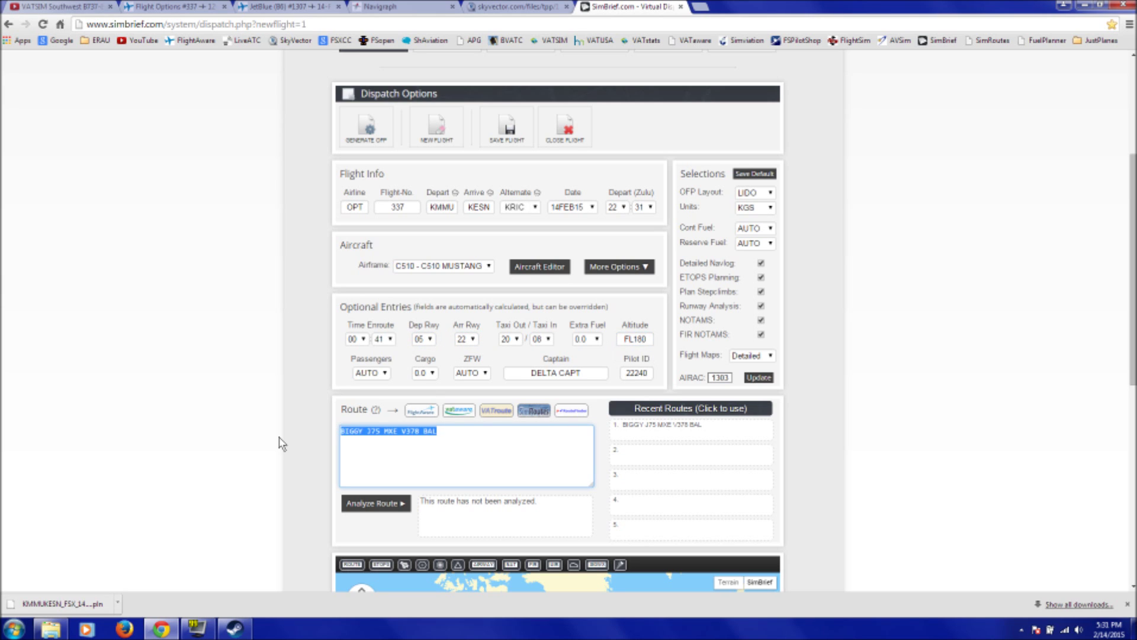
key(BackSpace)
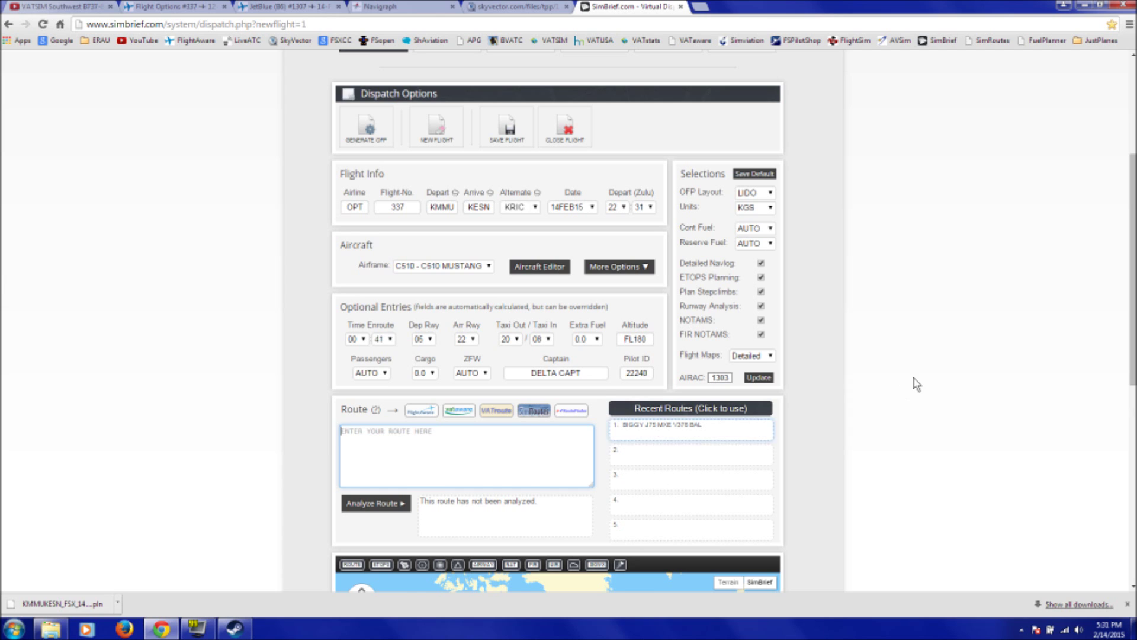
scroll(883, 381, down, 1)
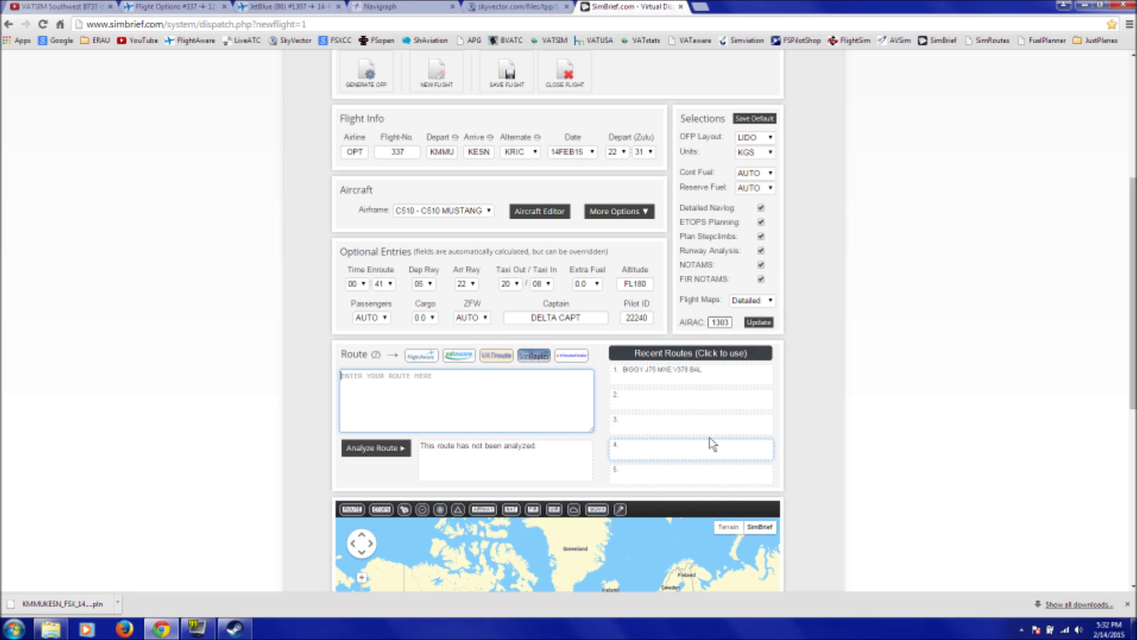
Select the filed route text on the FlightAware flight 337 page.
click(195, 8)
click(943, 409)
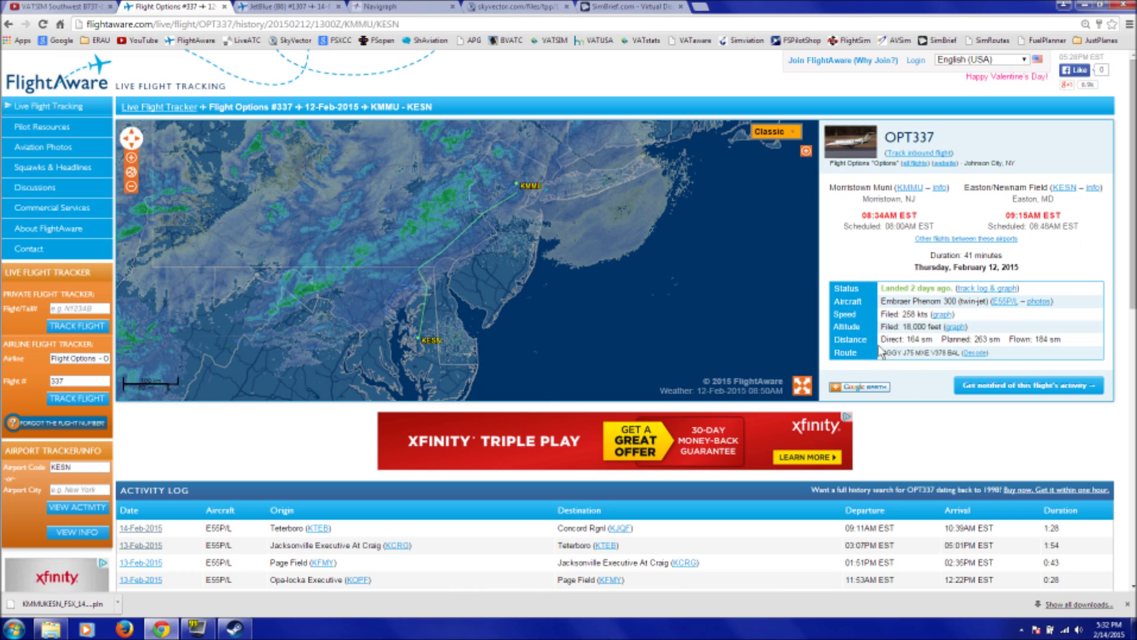
drag(880, 352, 930, 352)
Paste BIGGY J75 MXE V378 BAL into the route, analyze it, and inspect the plotted waypoints.
click(616, 6)
key(ctrl+v)
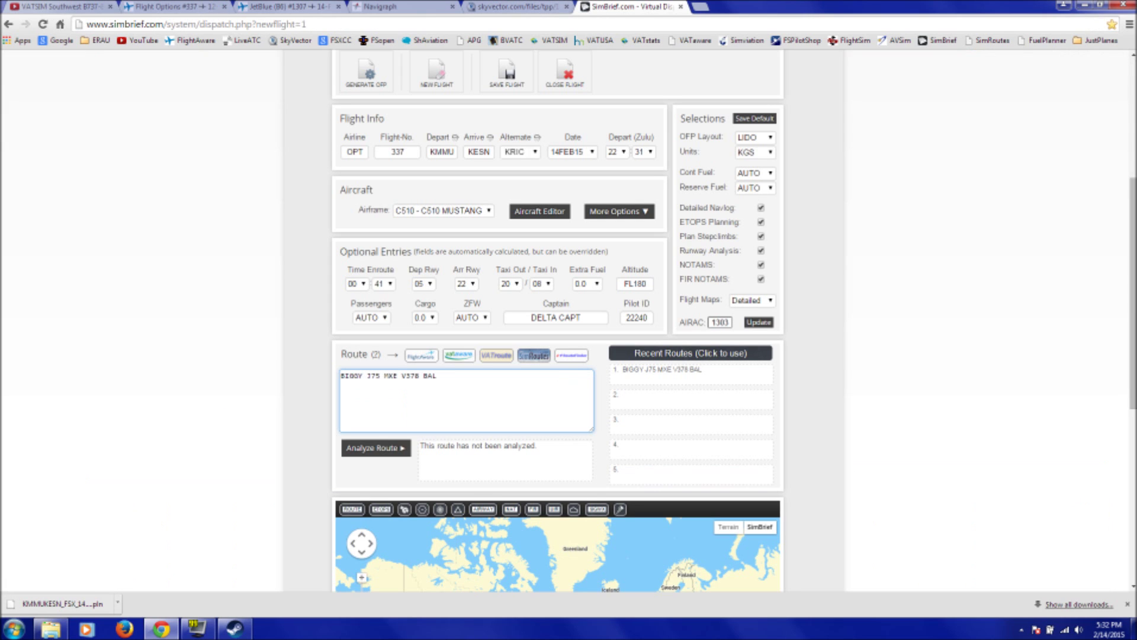
click(379, 452)
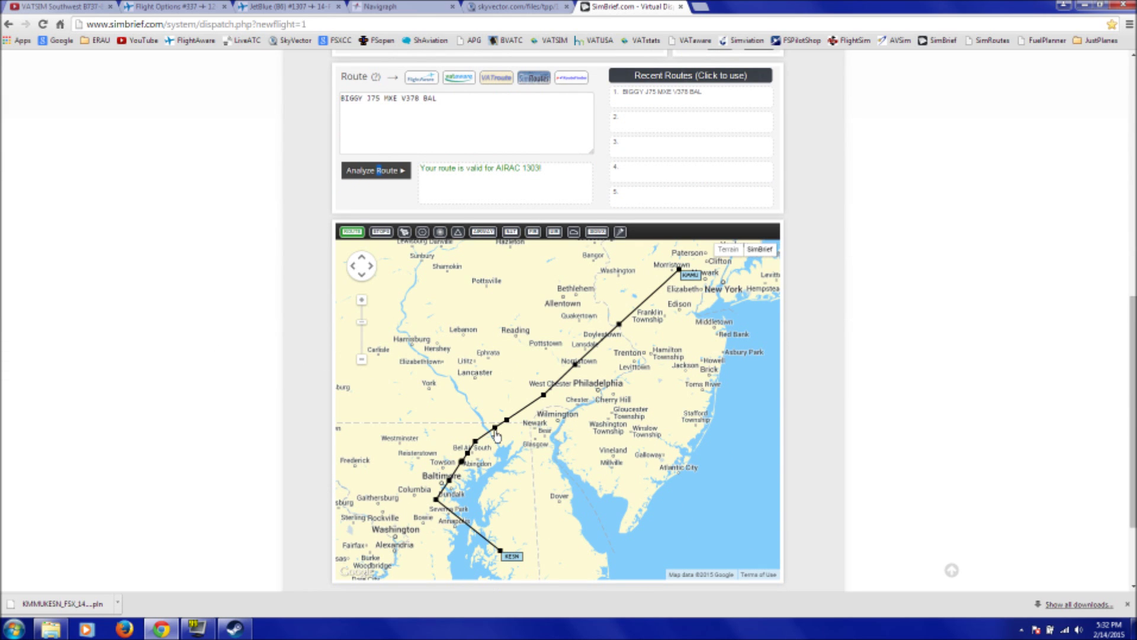
click(495, 429)
click(367, 96)
double_click(351, 97)
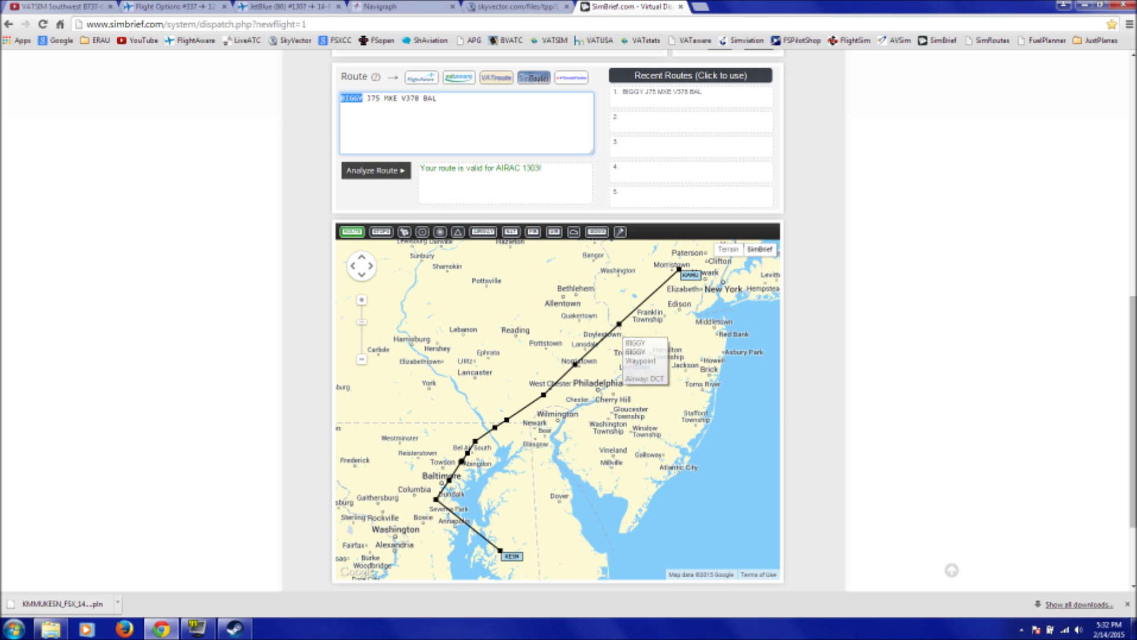
drag(367, 98, 375, 98)
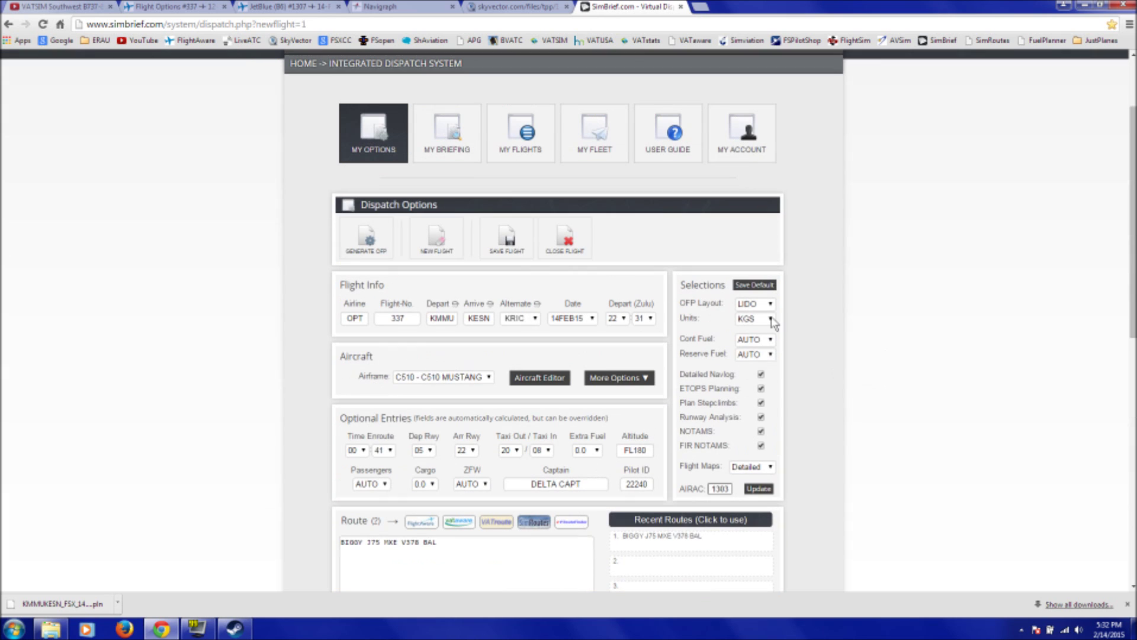
Generate the OFP for OPT 337 KMMU–KESN, confirming the overwrite of previous plans.
click(366, 245)
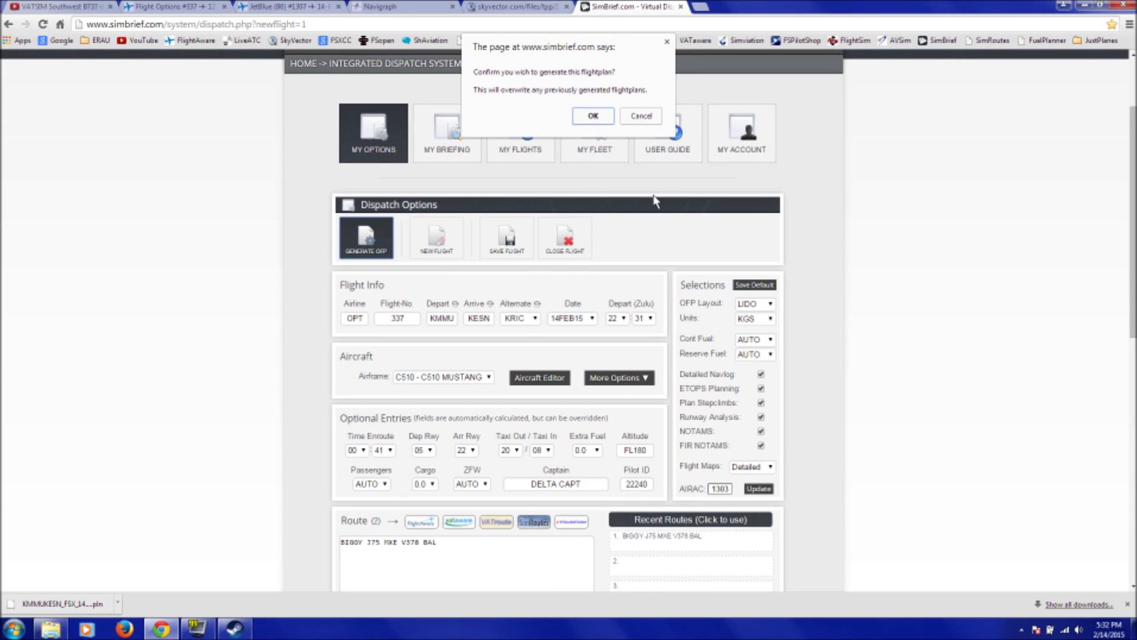
click(589, 115)
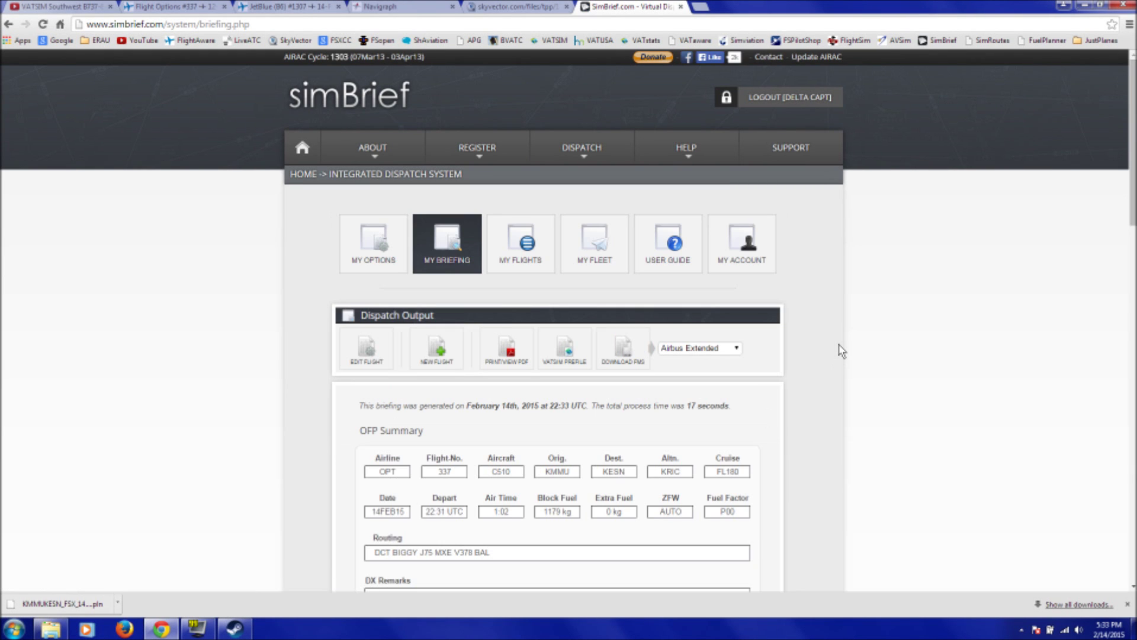
Download the KMMUKESN_FSX .pln flight plan in FSX format and view it in Downloads.
scroll(870, 325, down, 4)
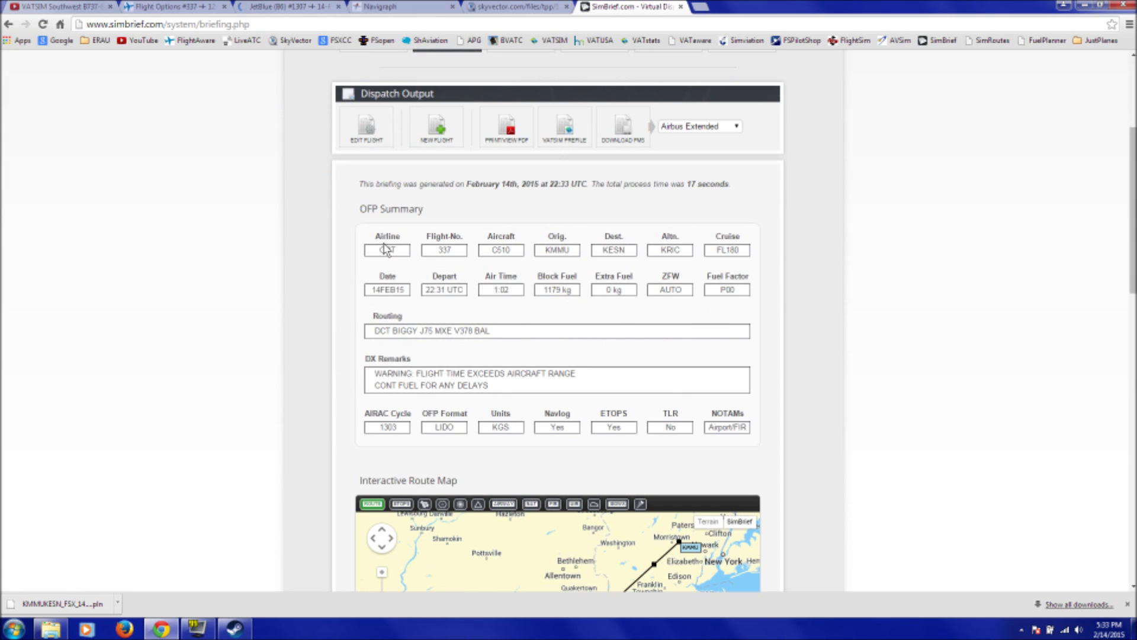
drag(375, 236, 743, 426)
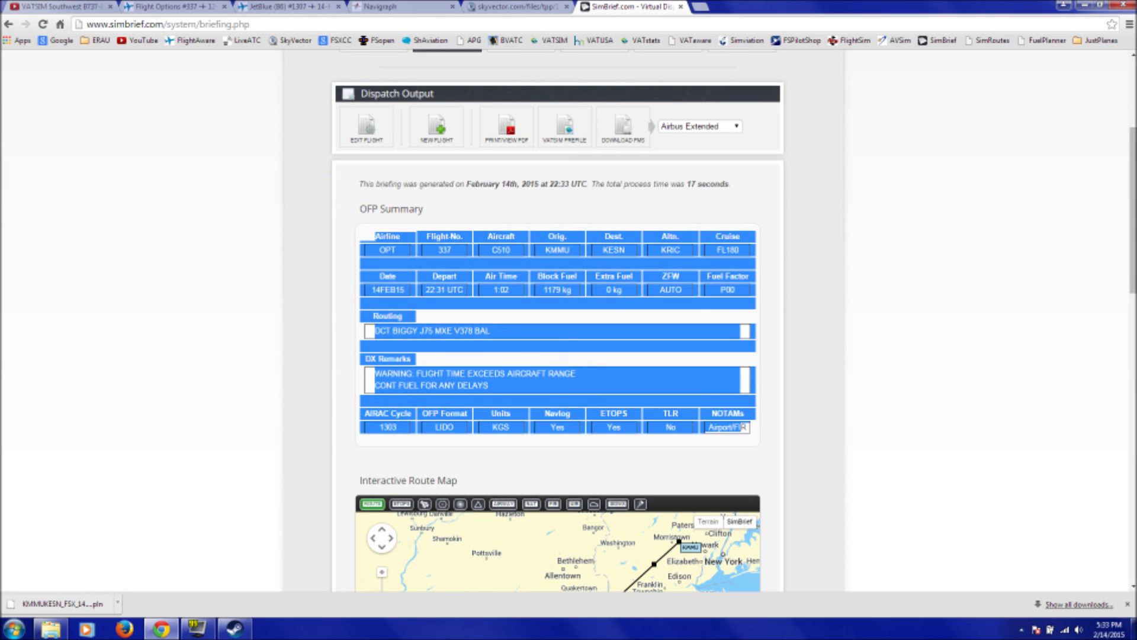
click(895, 345)
scroll(900, 340, up, 3)
click(737, 293)
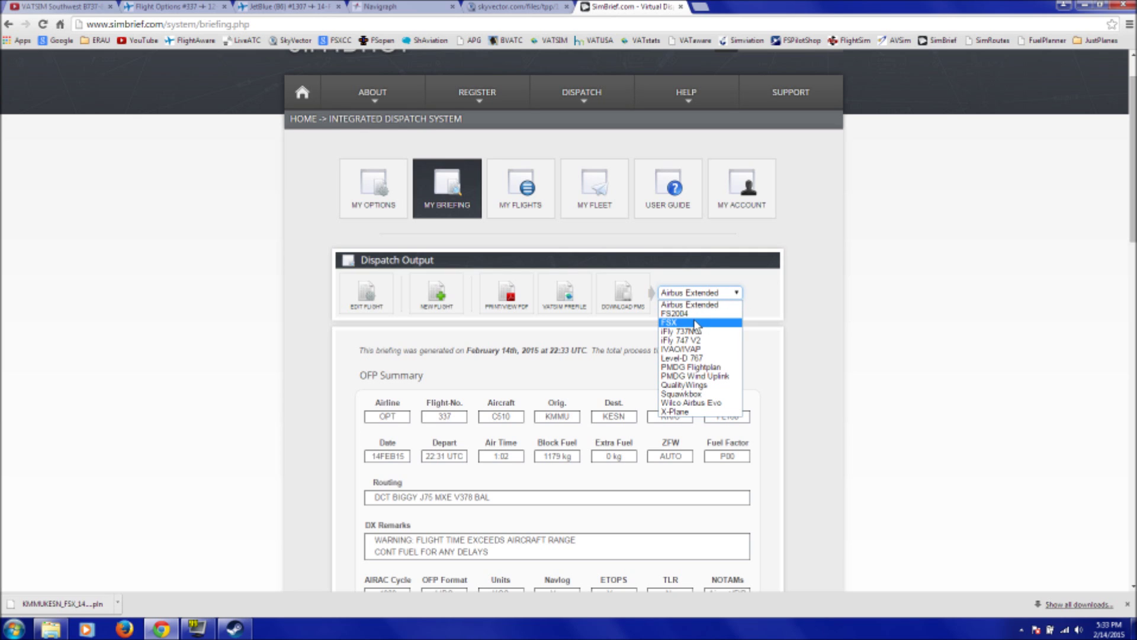
click(696, 323)
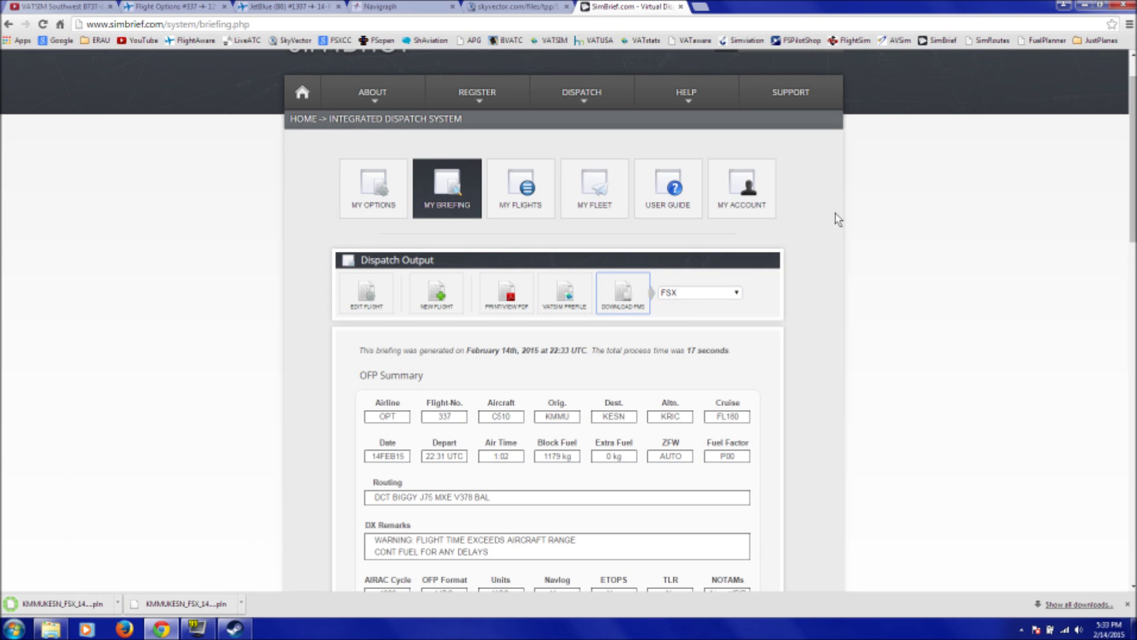
click(50, 629)
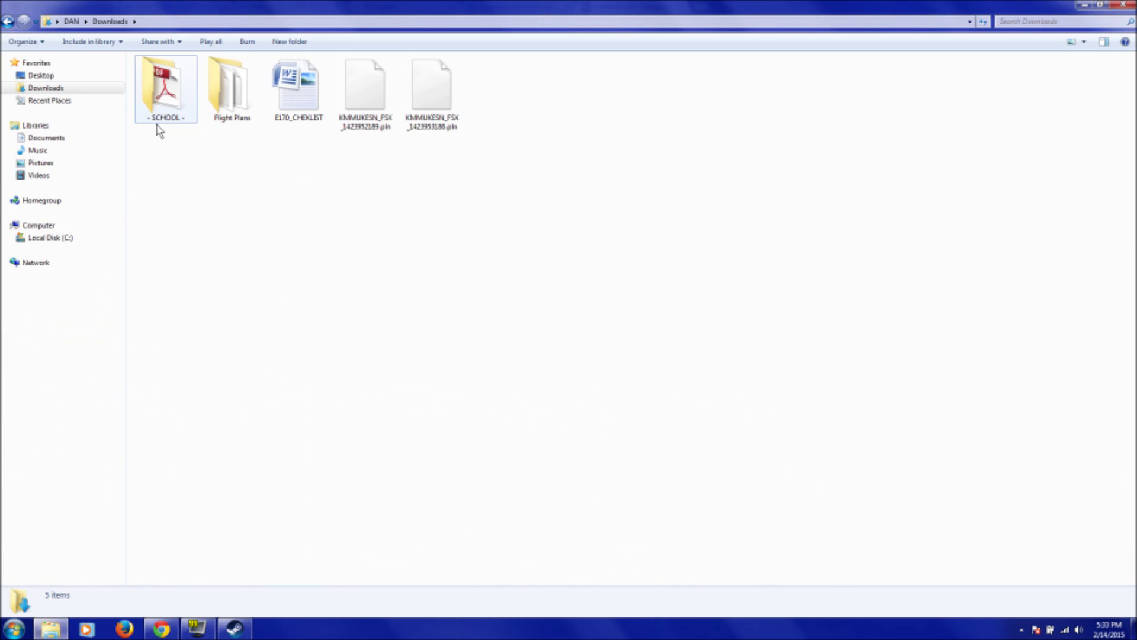
Delete the newer duplicate KMMUKESN .pln file from Downloads.
click(365, 98)
right_click(417, 117)
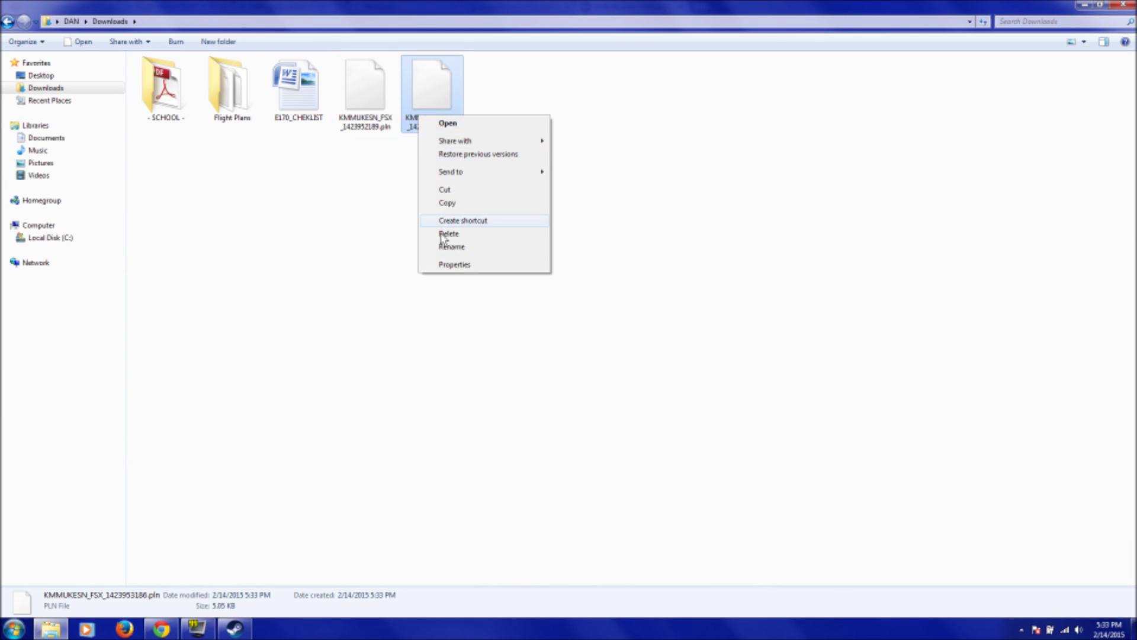
click(448, 234)
click(616, 360)
Select the remaining KMMUKESN_FSX_1423952189.pln and minimize Explorer back to the SimBrief briefing.
click(390, 113)
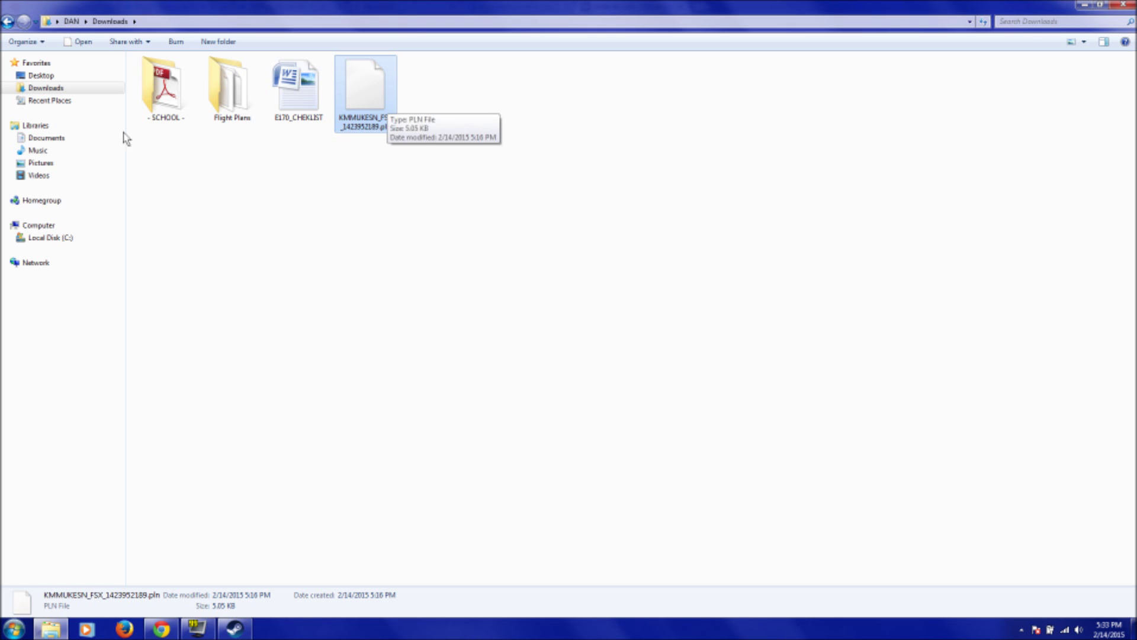
click(59, 87)
click(376, 108)
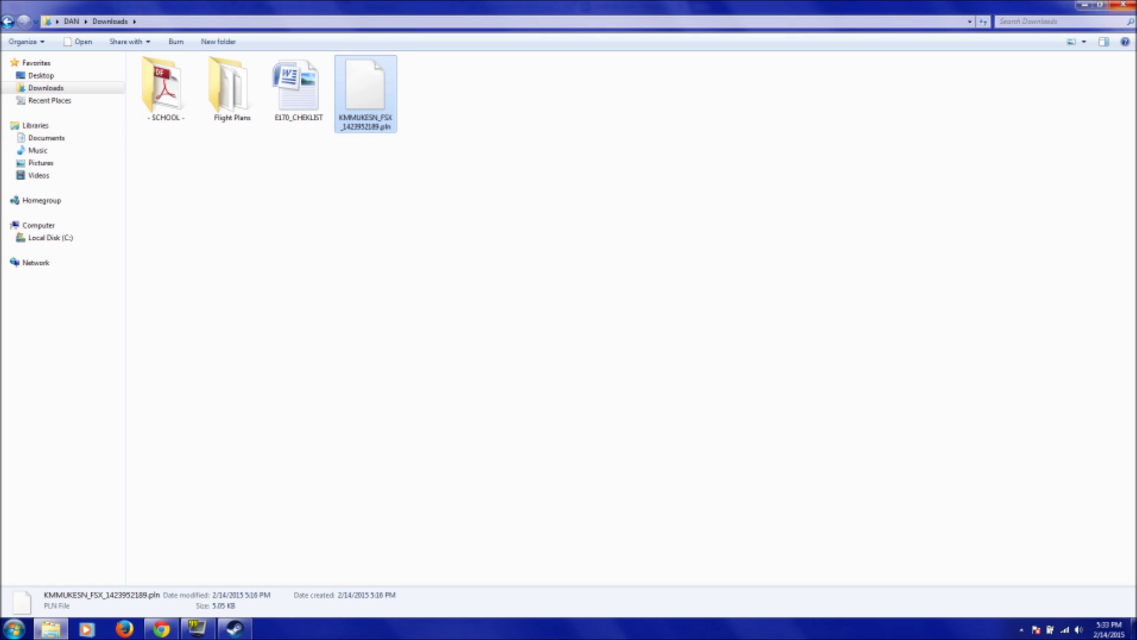
click(1084, 5)
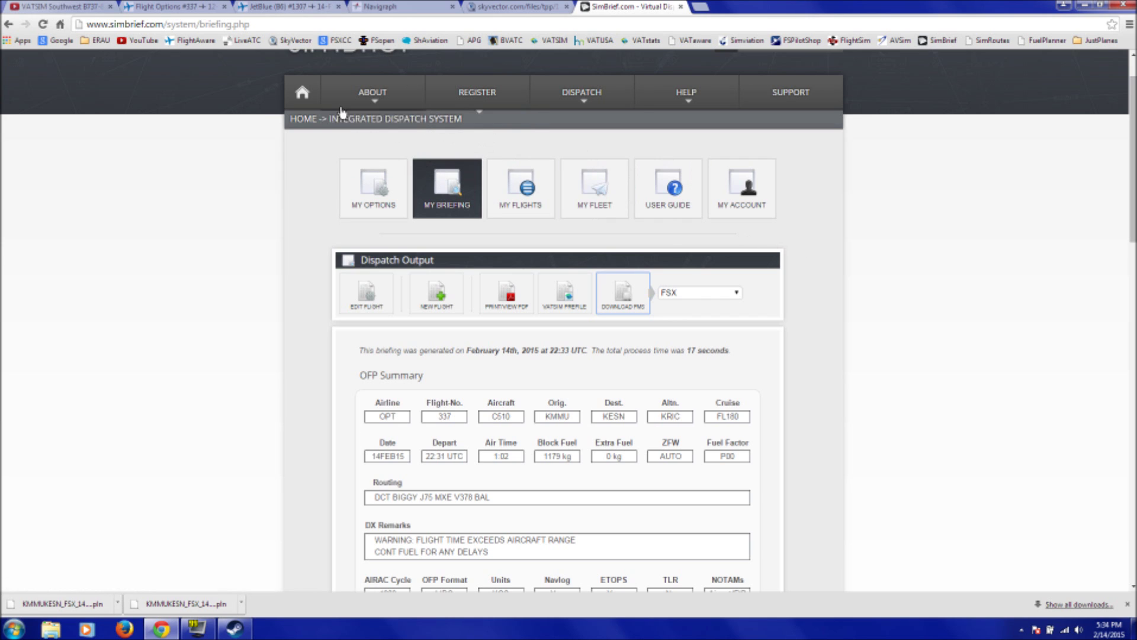
Open SimBrief's Privacy Policy from the REGISTER menu, then switch to the FlightAware JetBlue 1307 tab.
scroll(555, 187, up, 1)
mouse_move(479, 148)
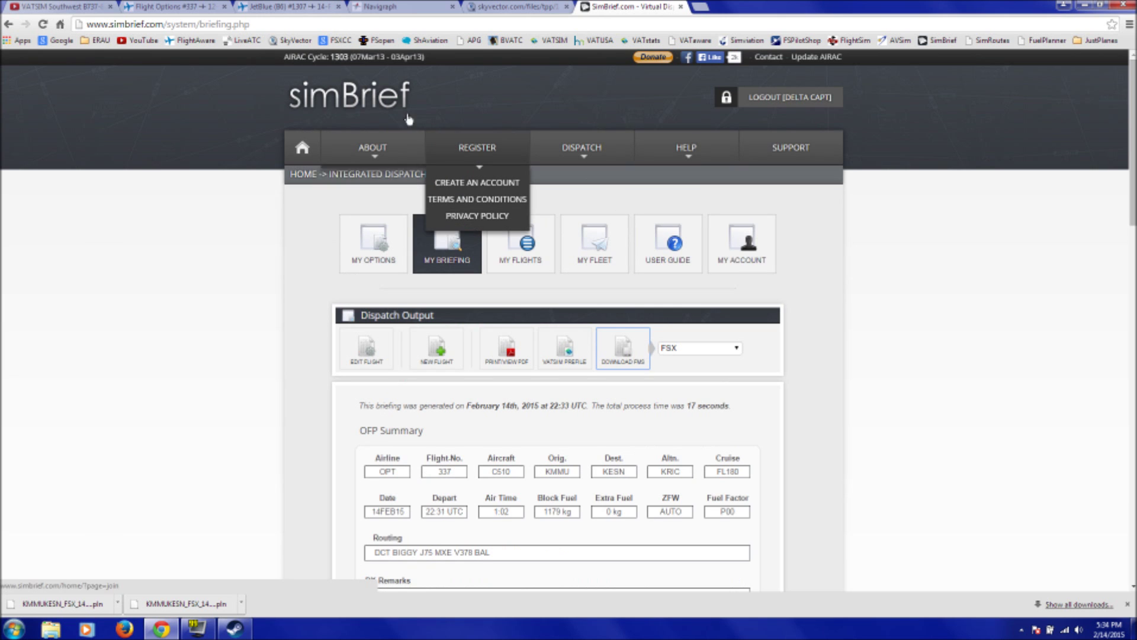
click(510, 215)
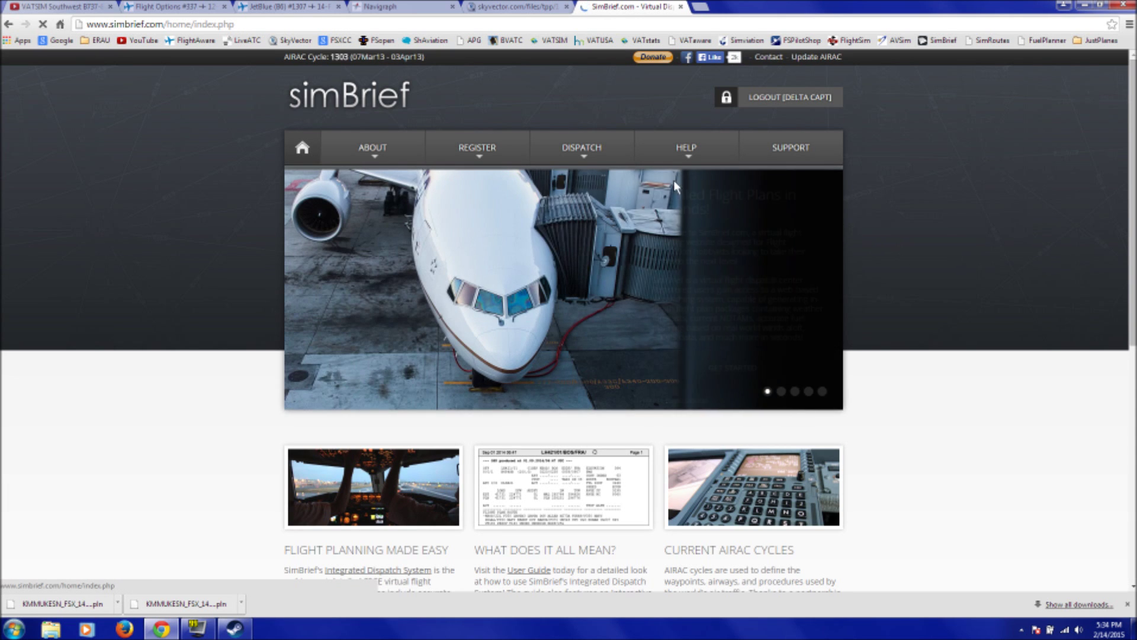
click(299, 6)
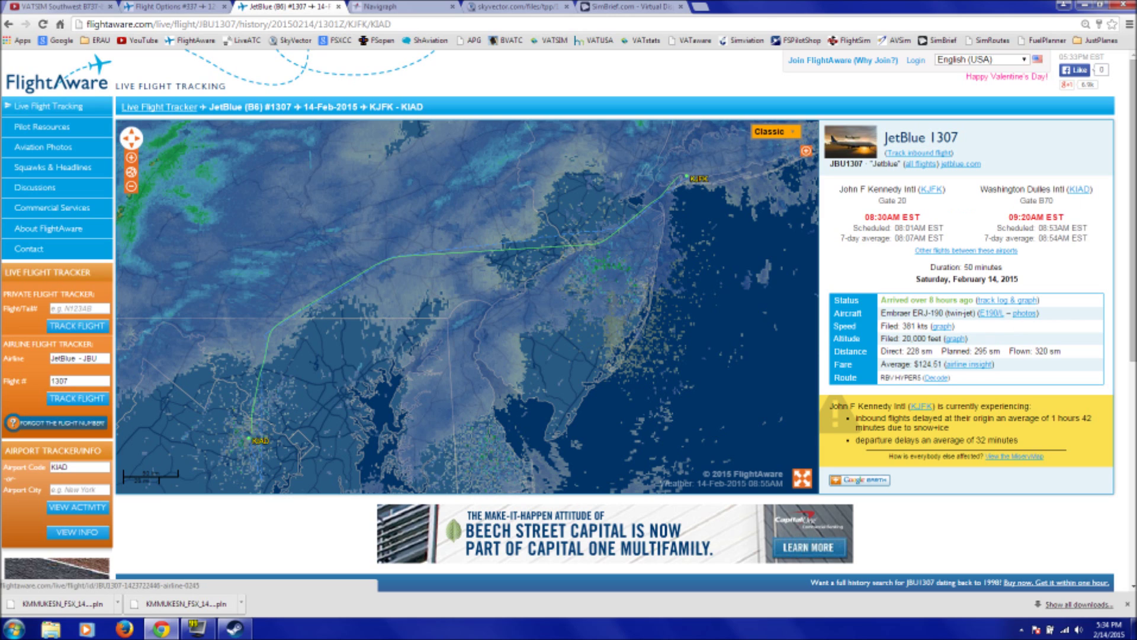
Highlight JetBlue 1307's filed route on FlightAware, then return to the SimBrief tab.
drag(881, 377, 913, 377)
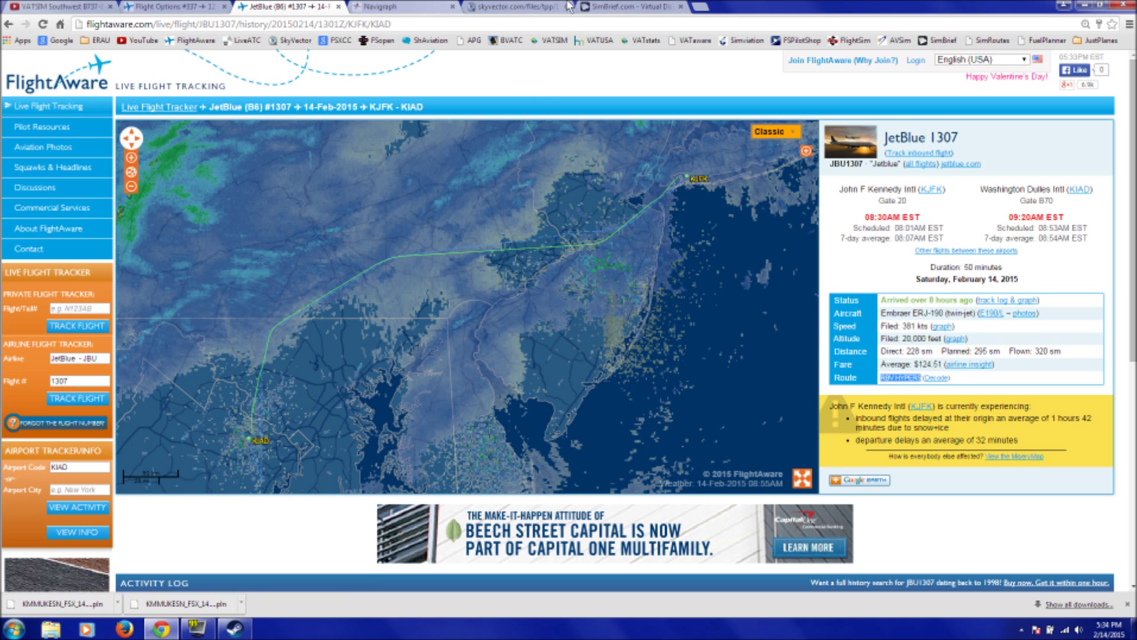
click(615, 7)
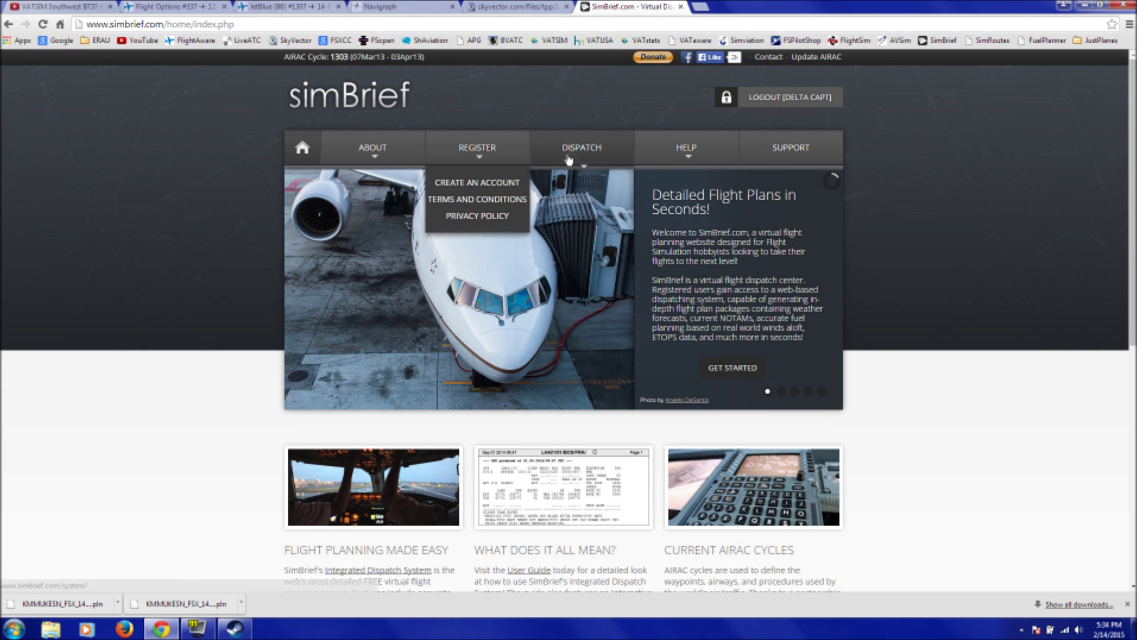
Create a new dispatch flight: airline JBU, number 1307, KJFK to KIAD, alternate KPHL.
mouse_move(581, 149)
click(573, 182)
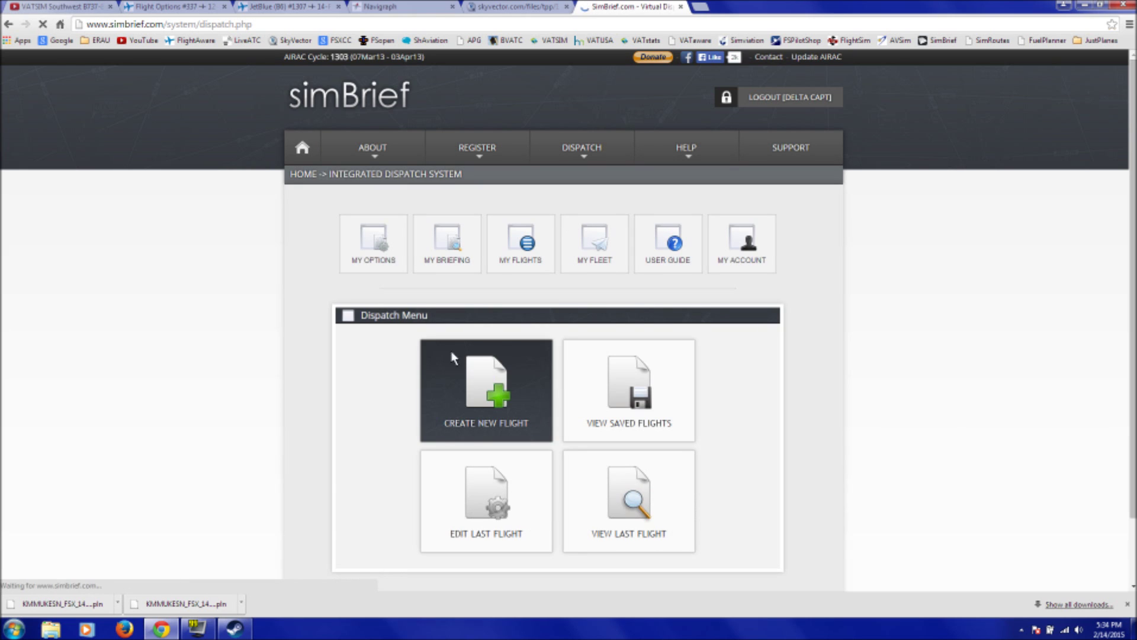
click(453, 357)
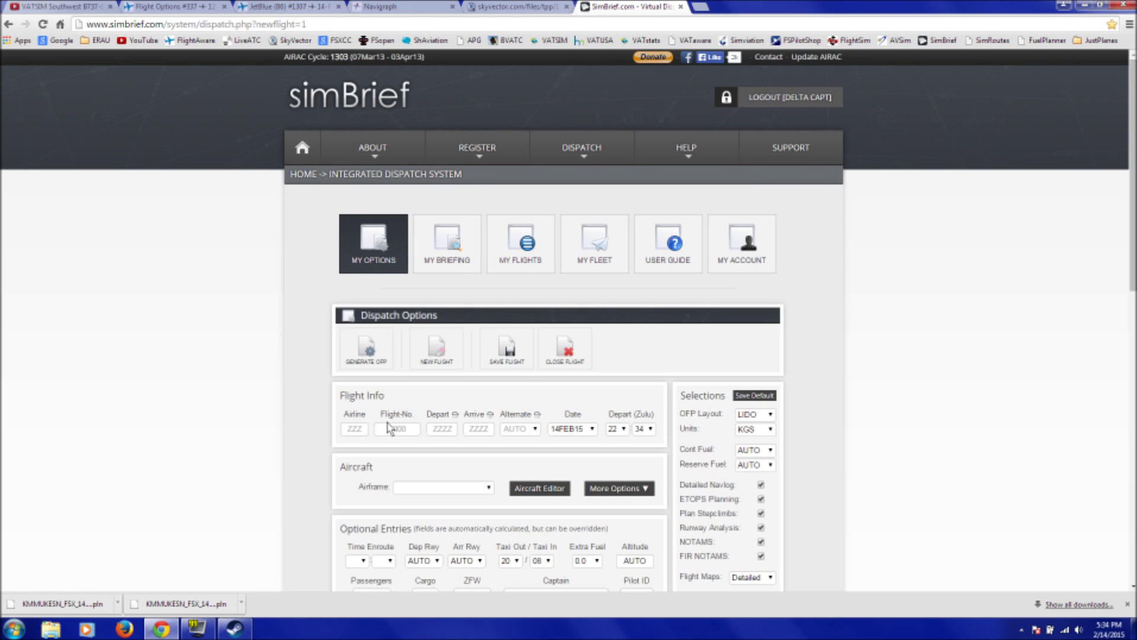
text(JBU)
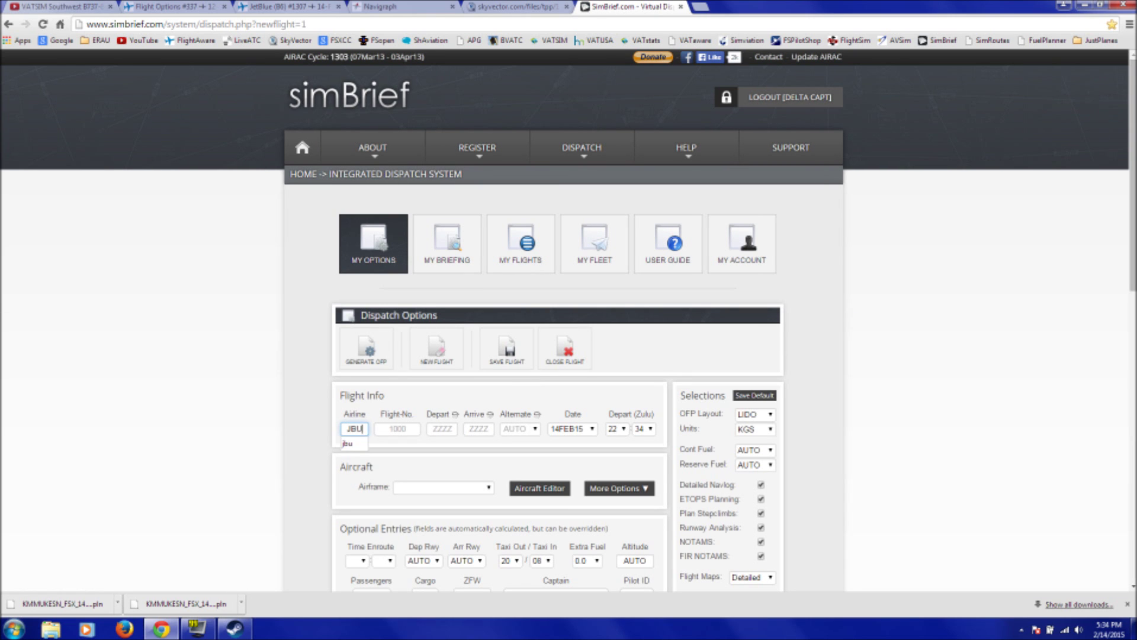
key(Tab)
text(1)
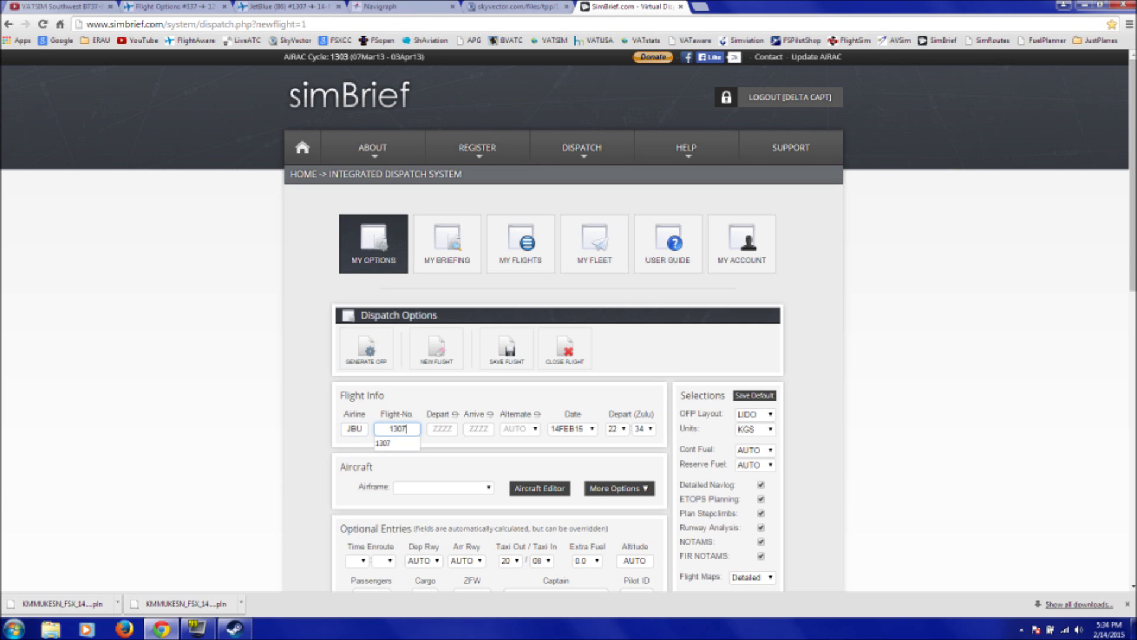
click(442, 427)
text(KJFK)
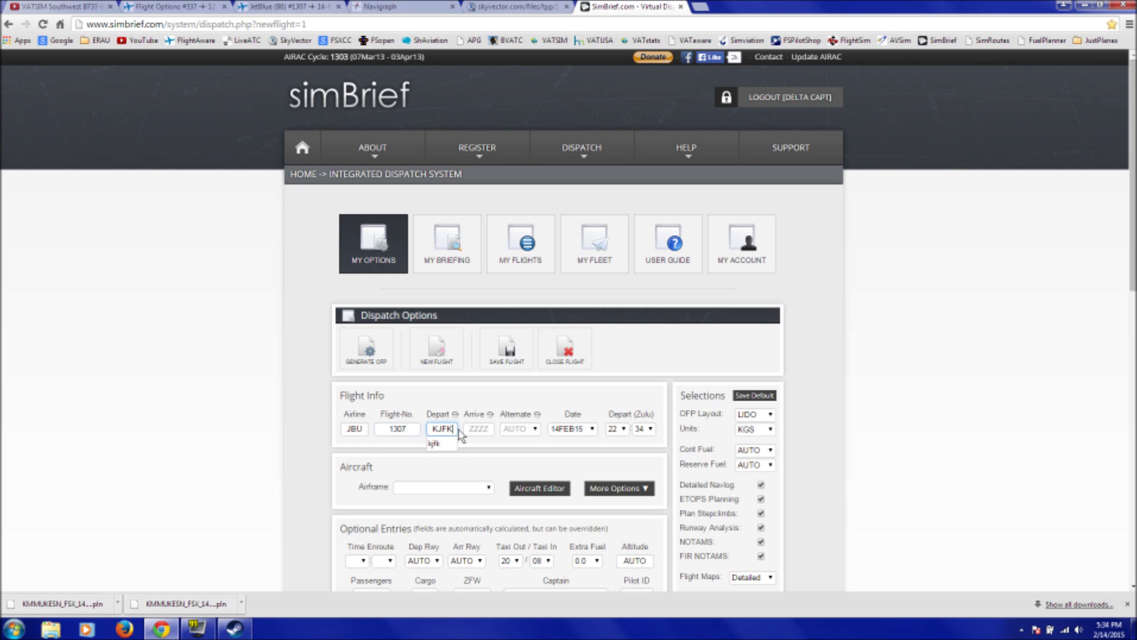
key(Tab)
text(KIAD)
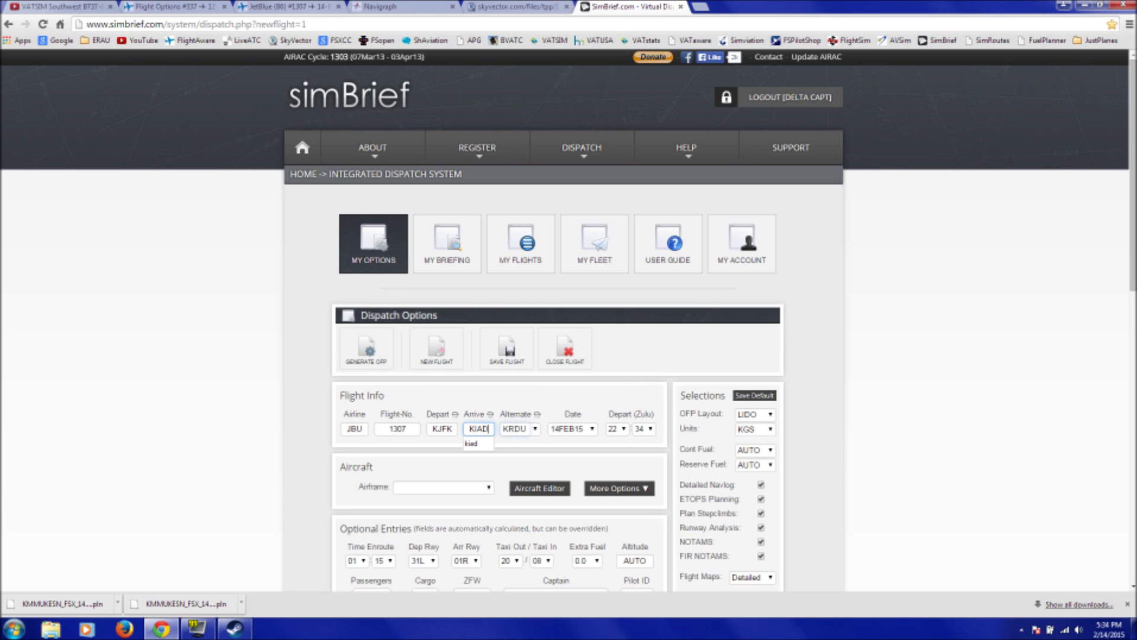
key(Tab)
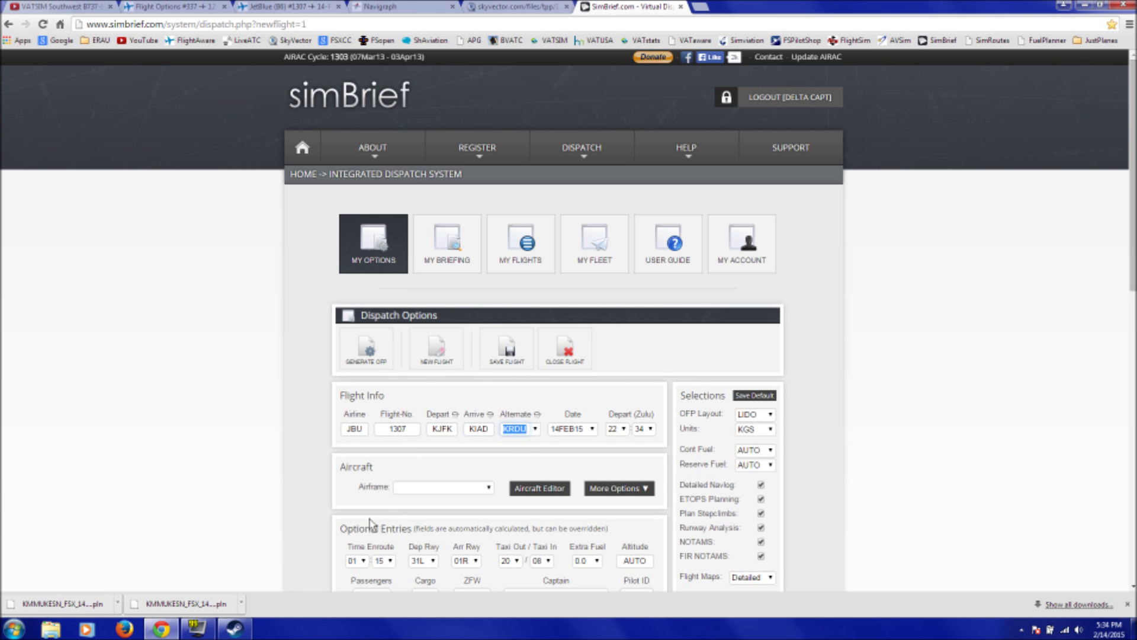
text(KPHL)
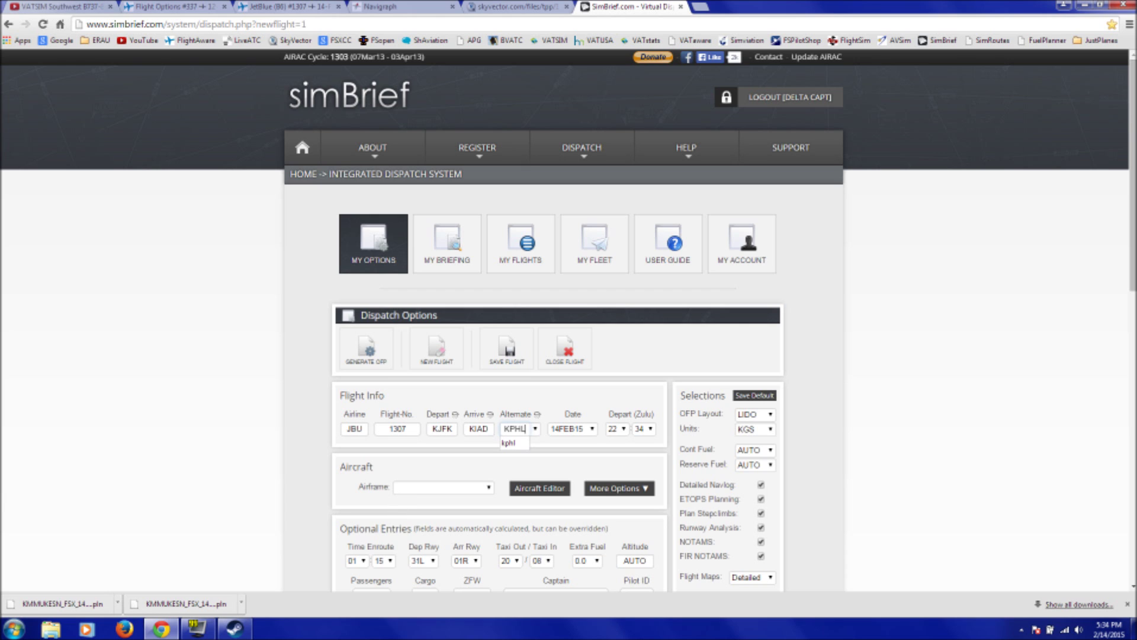
Choose the E190 - EMB-190 airframe for the flight.
click(482, 487)
scroll(447, 415, down, 10)
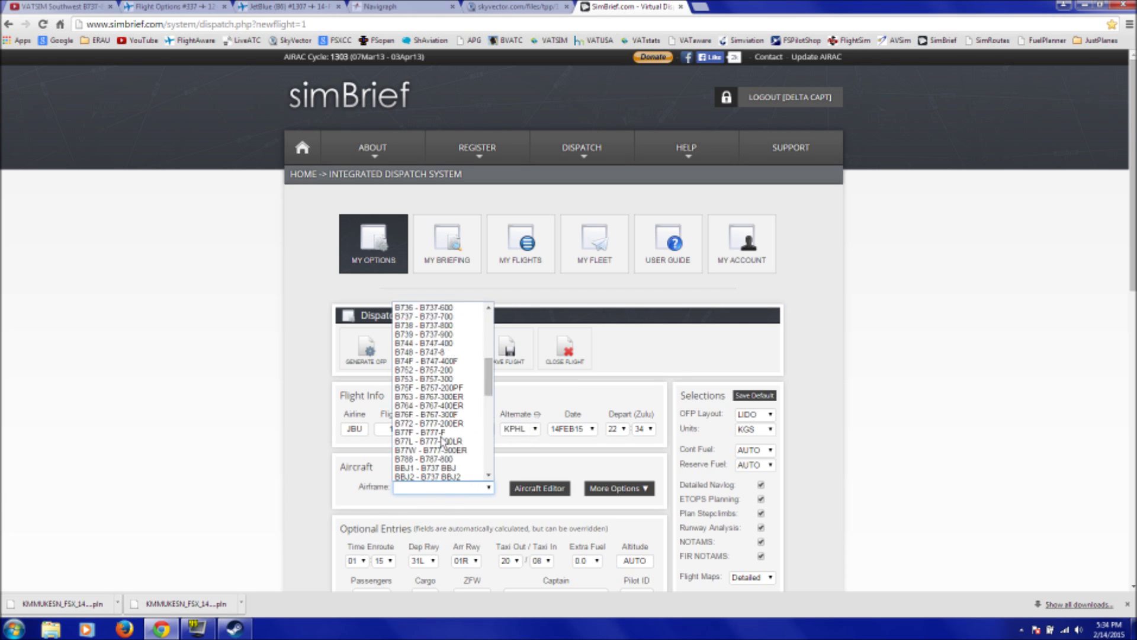
scroll(447, 418, down, 4)
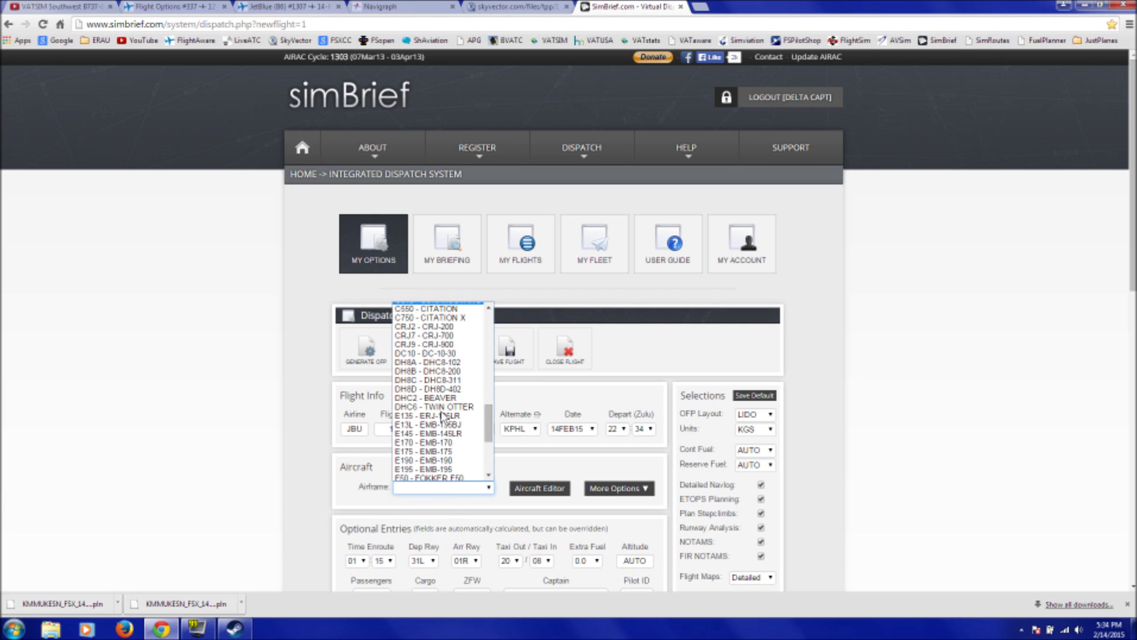
click(426, 461)
scroll(829, 420, down, 3)
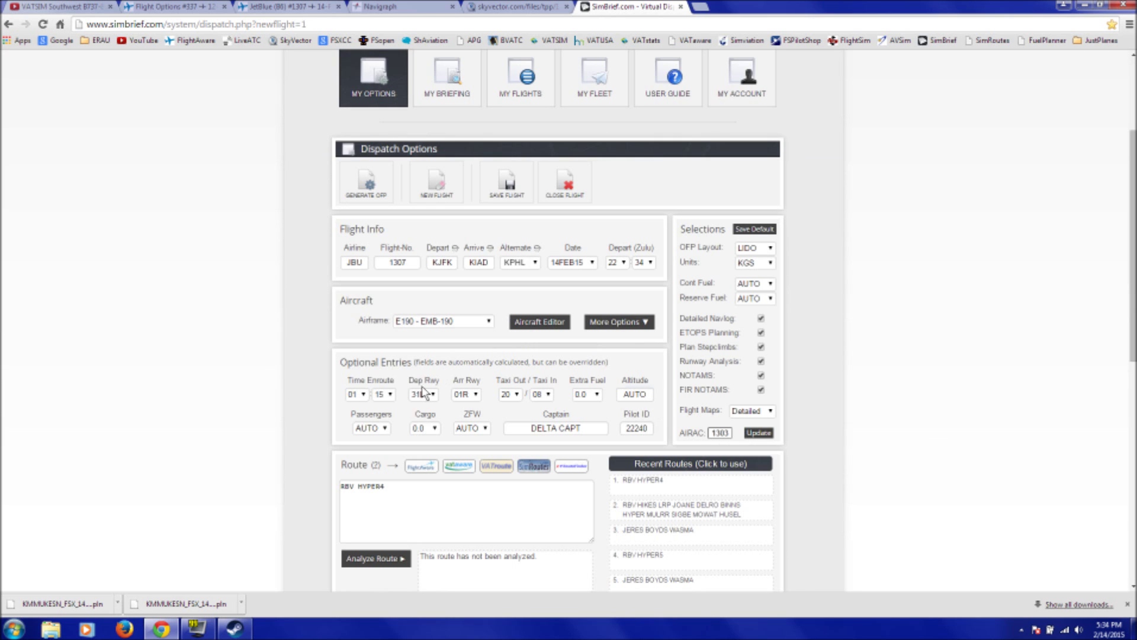
scroll(282, 403, down, 1)
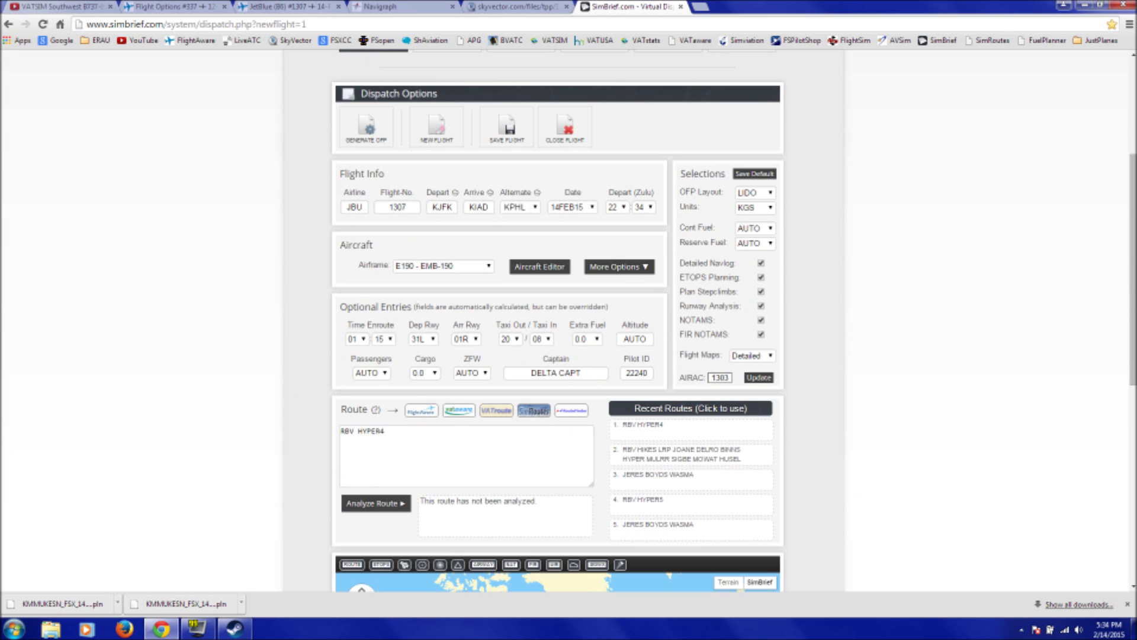
Clear the old RBV HYPER4 route and switch to the FlightAware flight page.
key(ctrl+a)
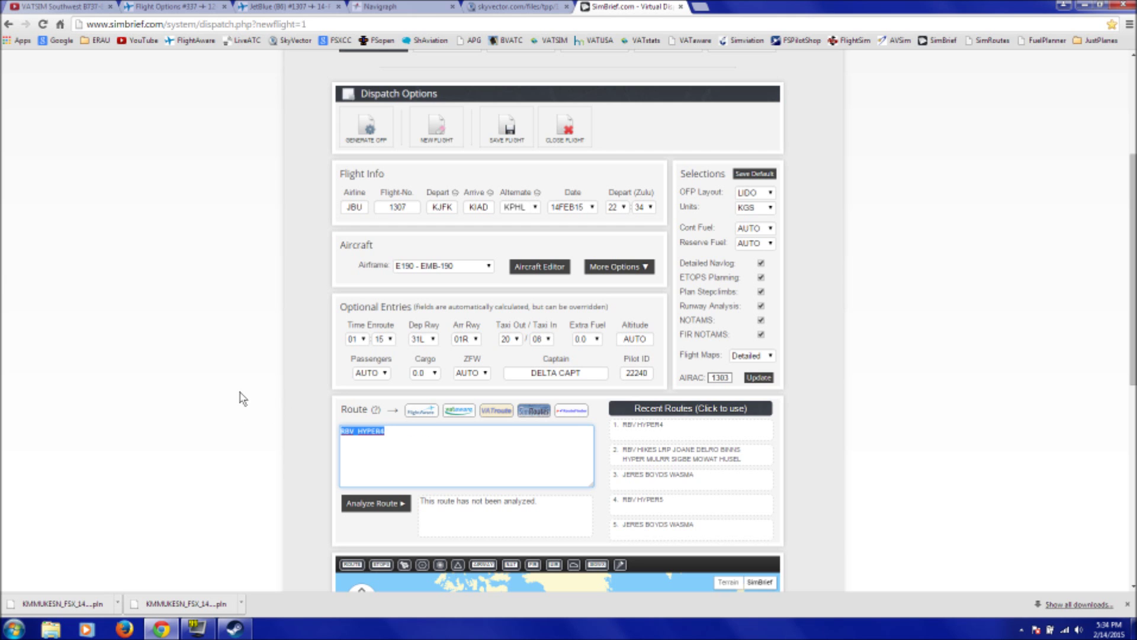
key(BackSpace)
scroll(986, 370, down, 1)
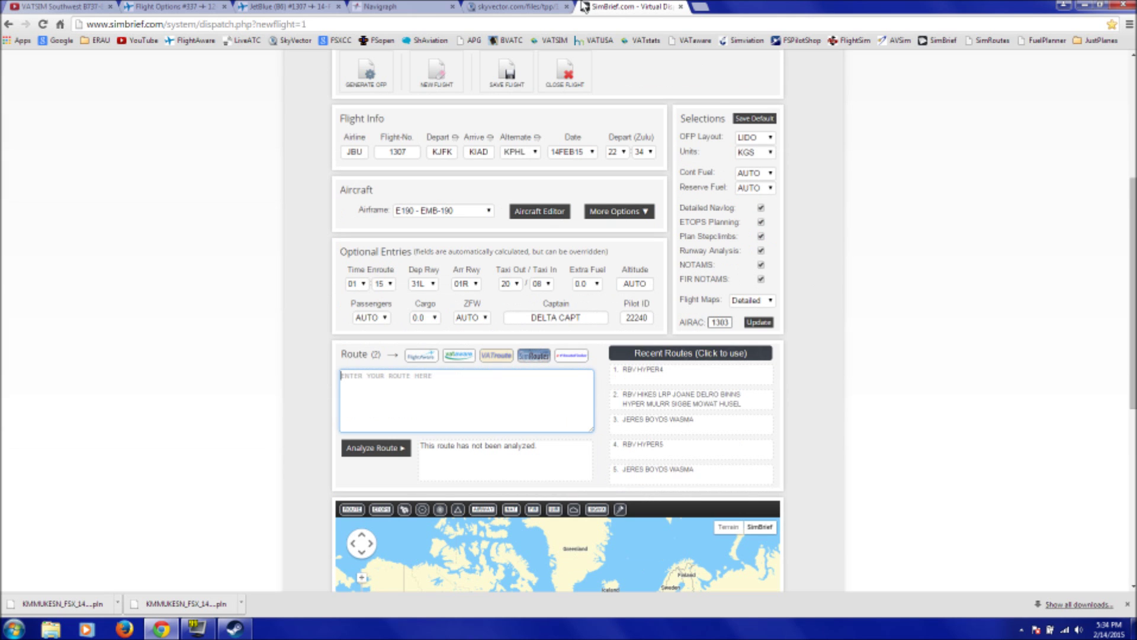
click(322, 8)
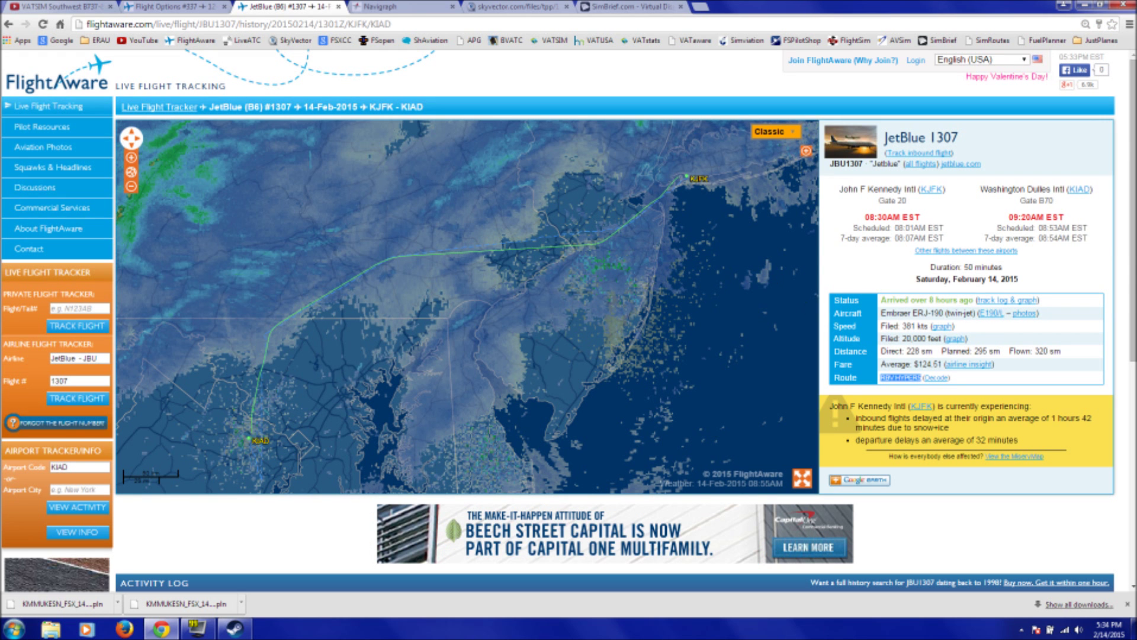
Paste route RBV HYPER5 into SimBrief and analyze it, then bring up the Navigraph tab.
click(622, 7)
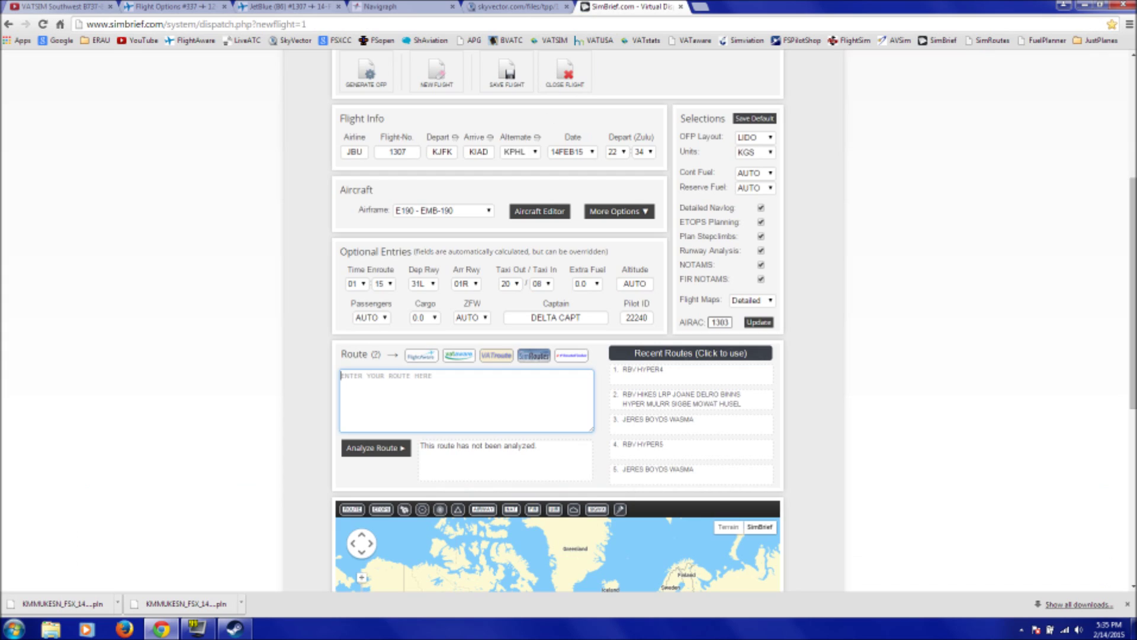
text(RBV HYPER5)
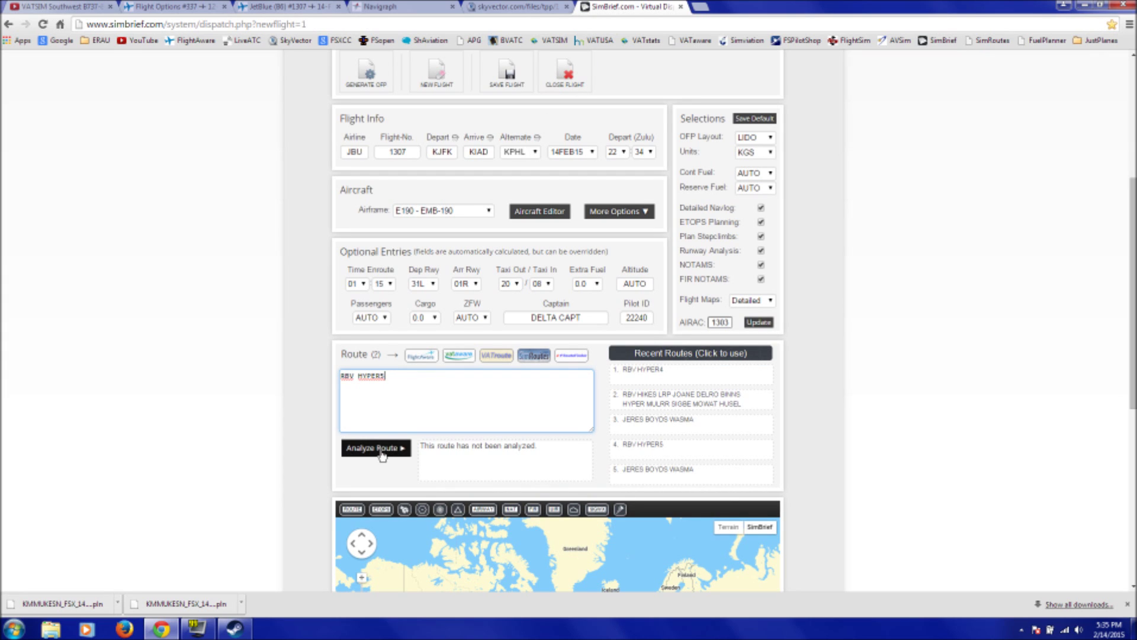
click(379, 448)
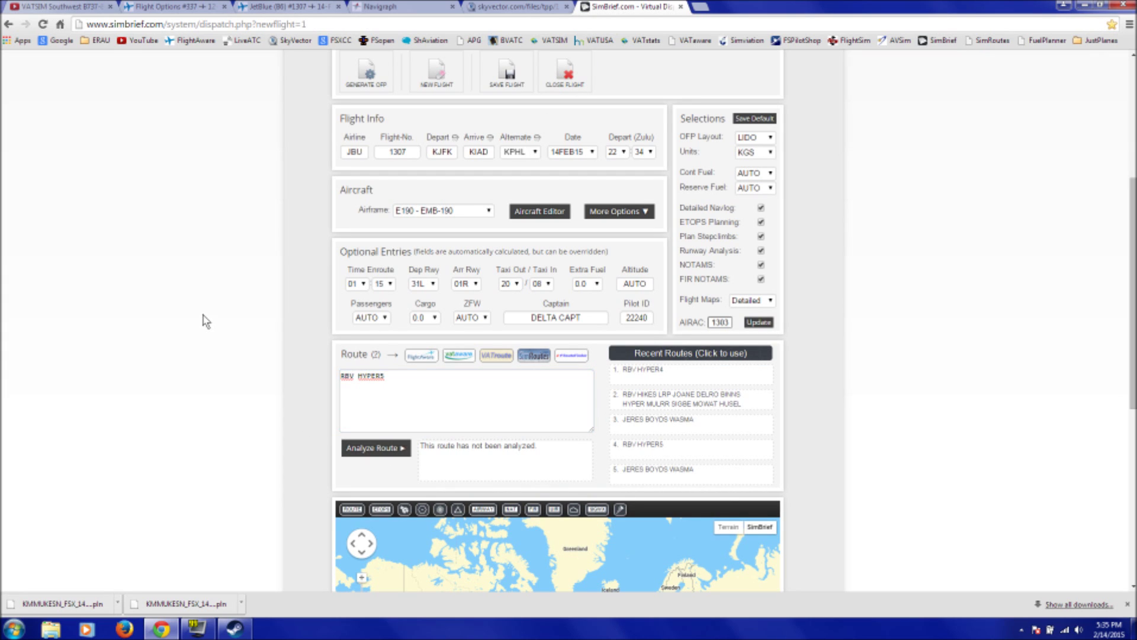
scroll(205, 320, down, 3)
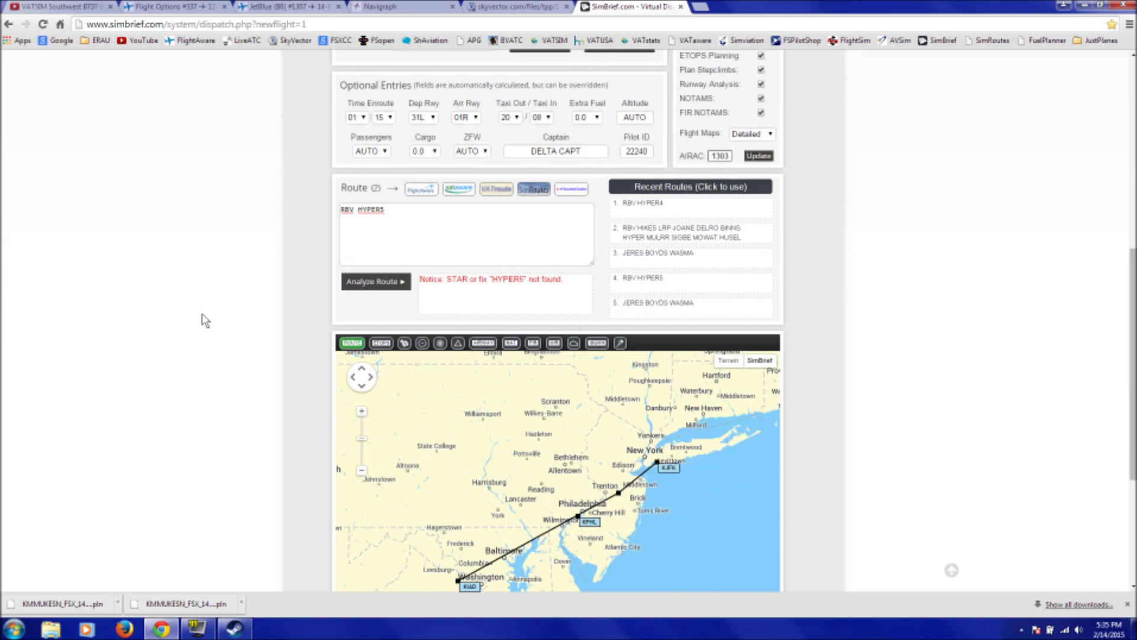
scroll(505, 259, down, 1)
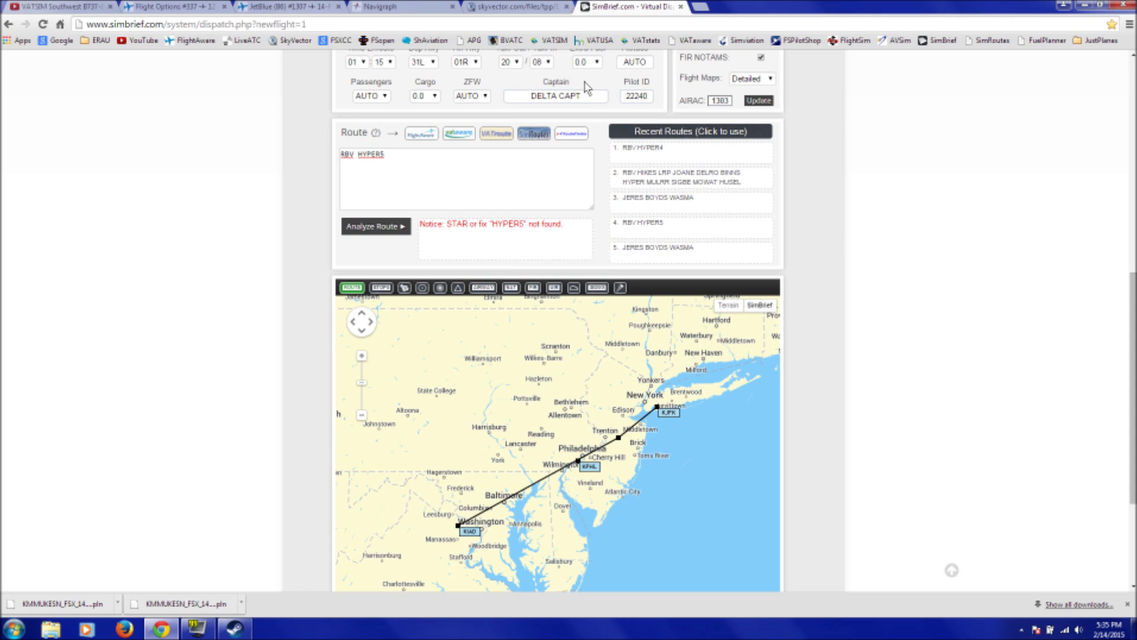
drag(385, 7, 636, 8)
Navigate Navigraph's products to the FMS Data manual install page.
click(996, 343)
scroll(996, 342, up, 3)
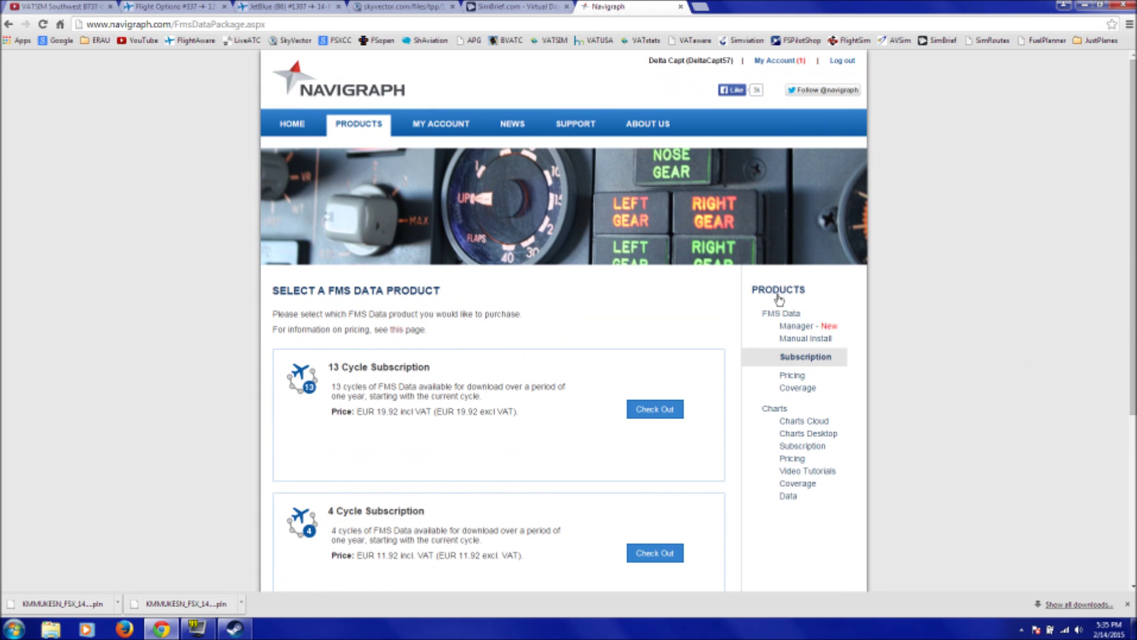
click(351, 126)
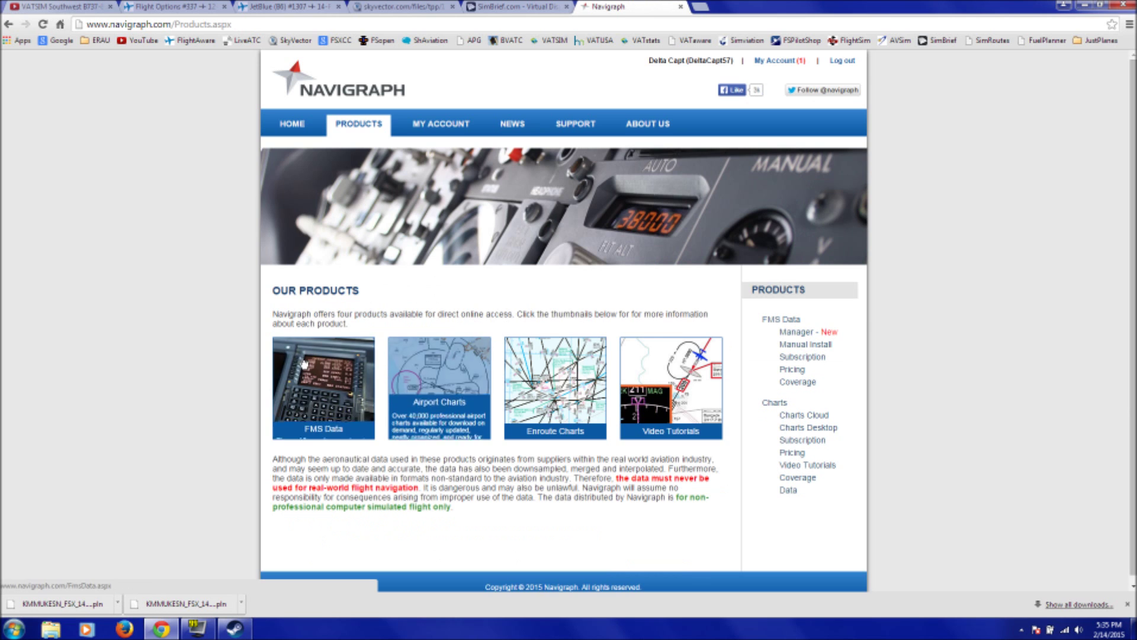
click(304, 363)
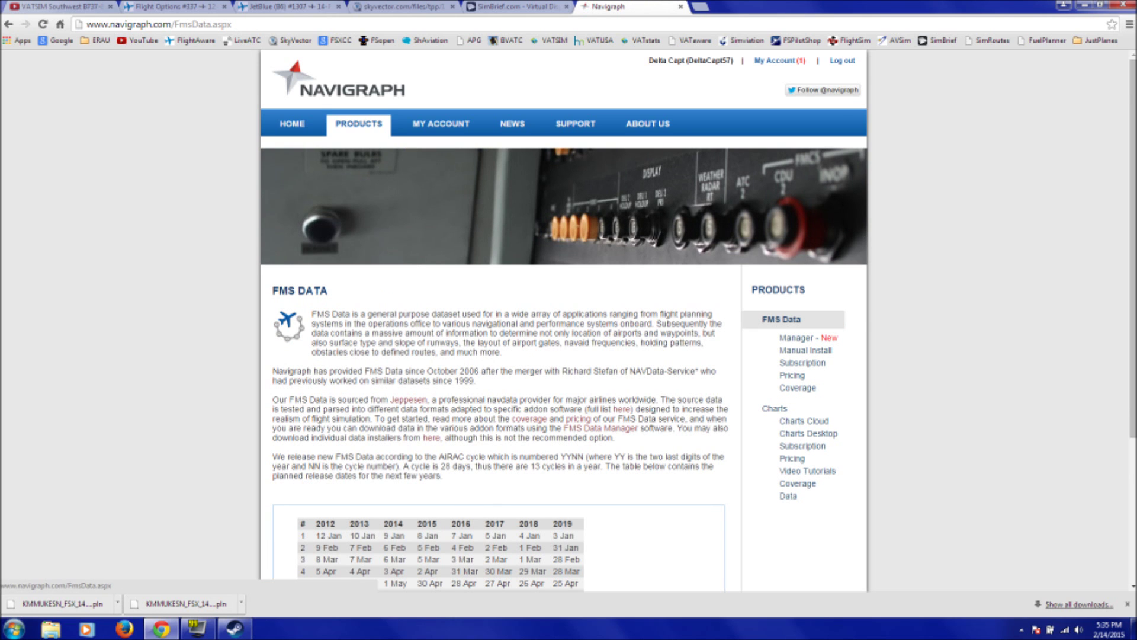
scroll(595, 374, down, 1)
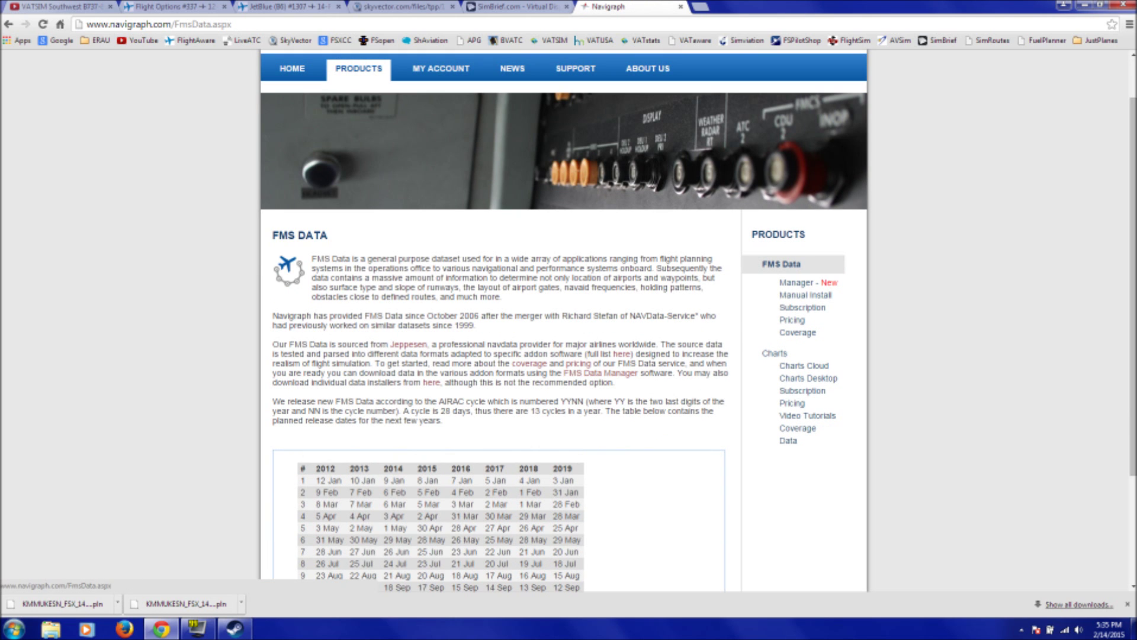
drag(453, 382, 413, 382)
click(431, 383)
Open SimBrief's Access entry in the addon list, review subscription options, and return to SimBrief.
scroll(989, 311, down, 7)
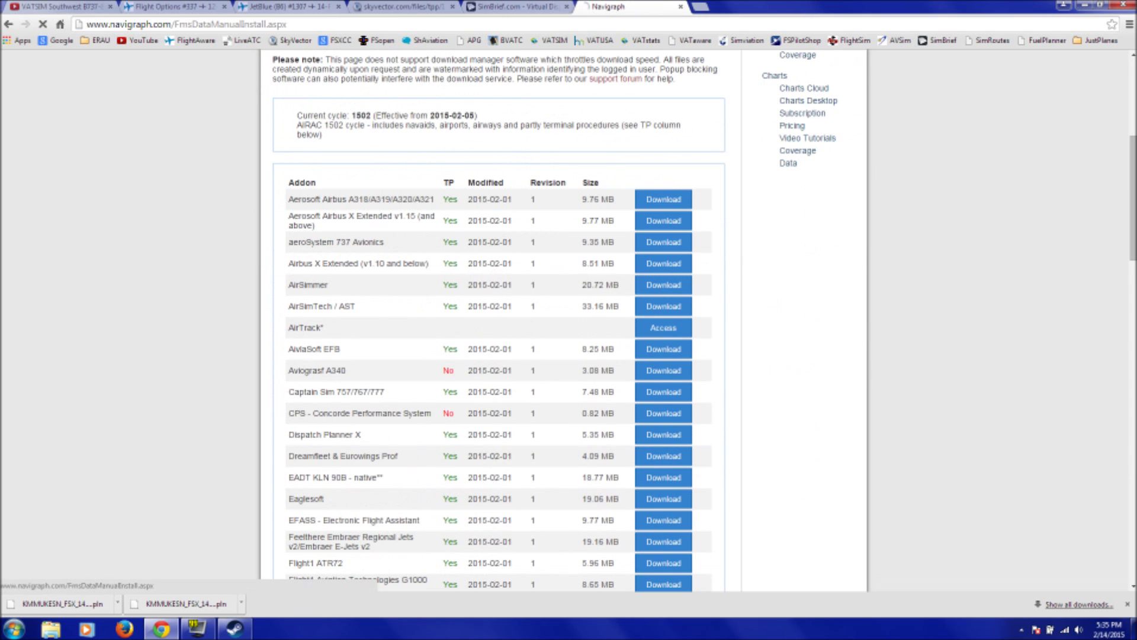
drag(385, 392, 288, 392)
scroll(556, 403, down, 11)
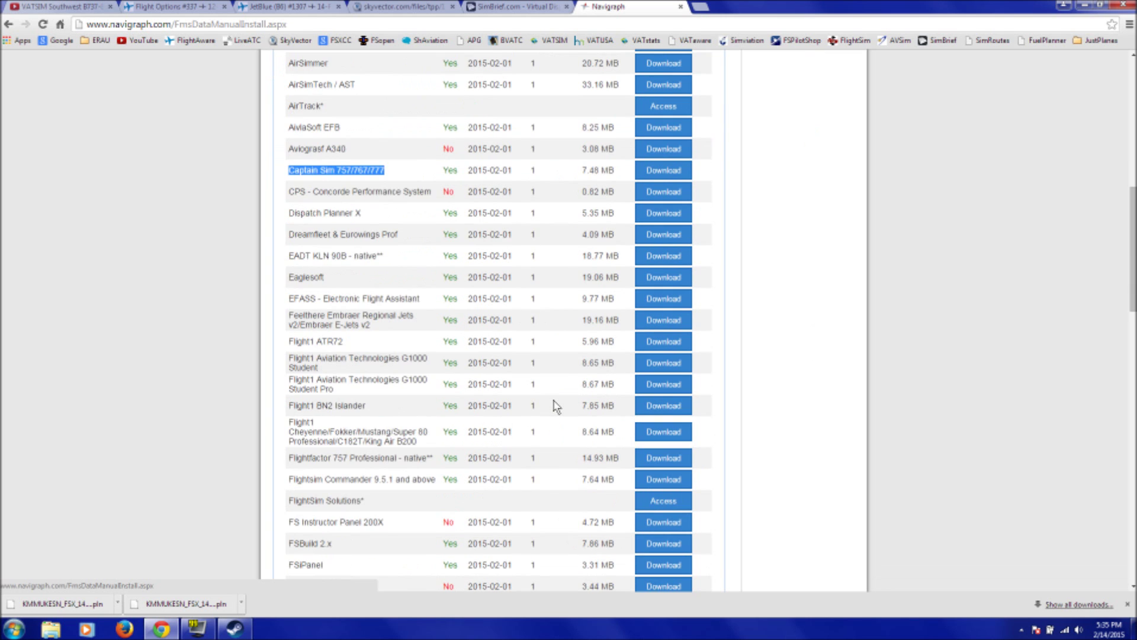
scroll(556, 406, down, 3)
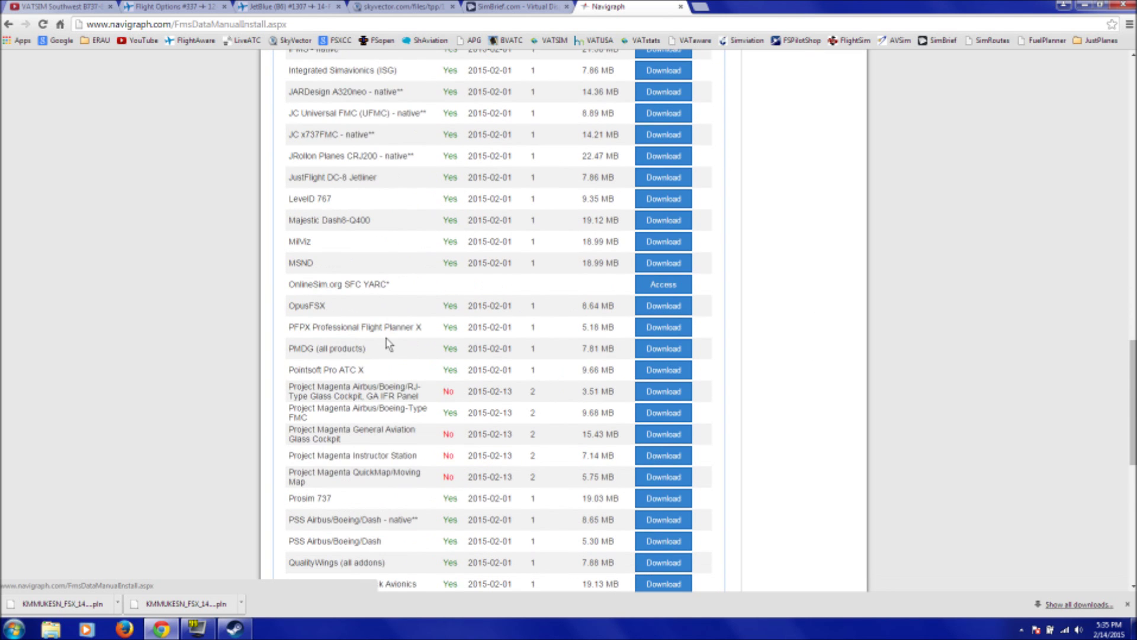
scroll(388, 347, down, 3)
drag(324, 438, 303, 439)
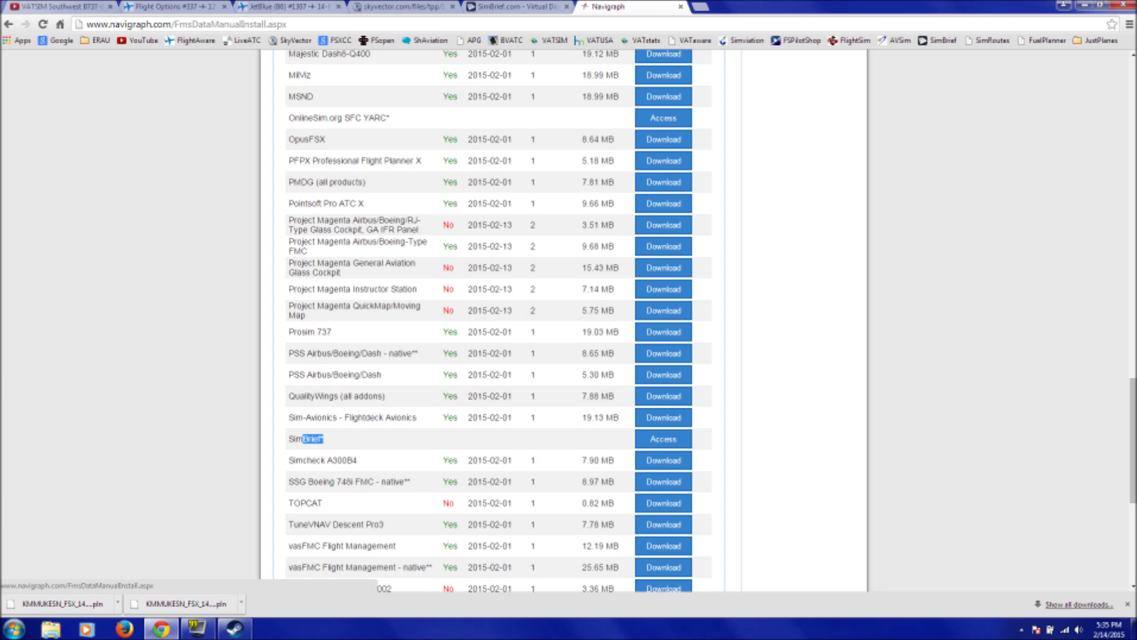
click(336, 443)
click(648, 435)
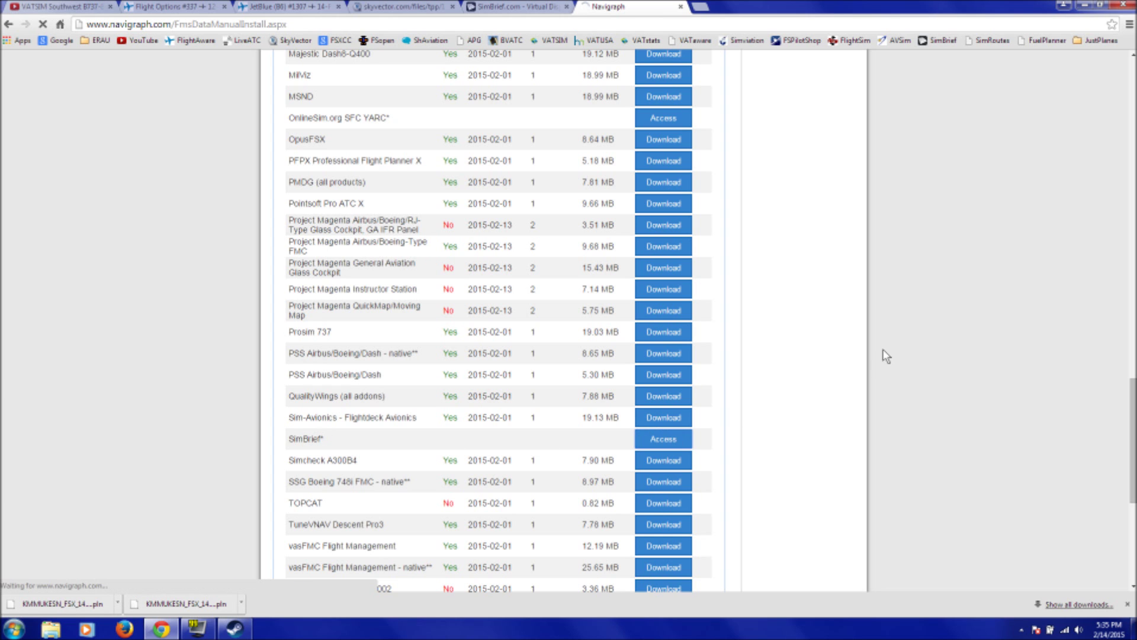
scroll(261, 401, down, 3)
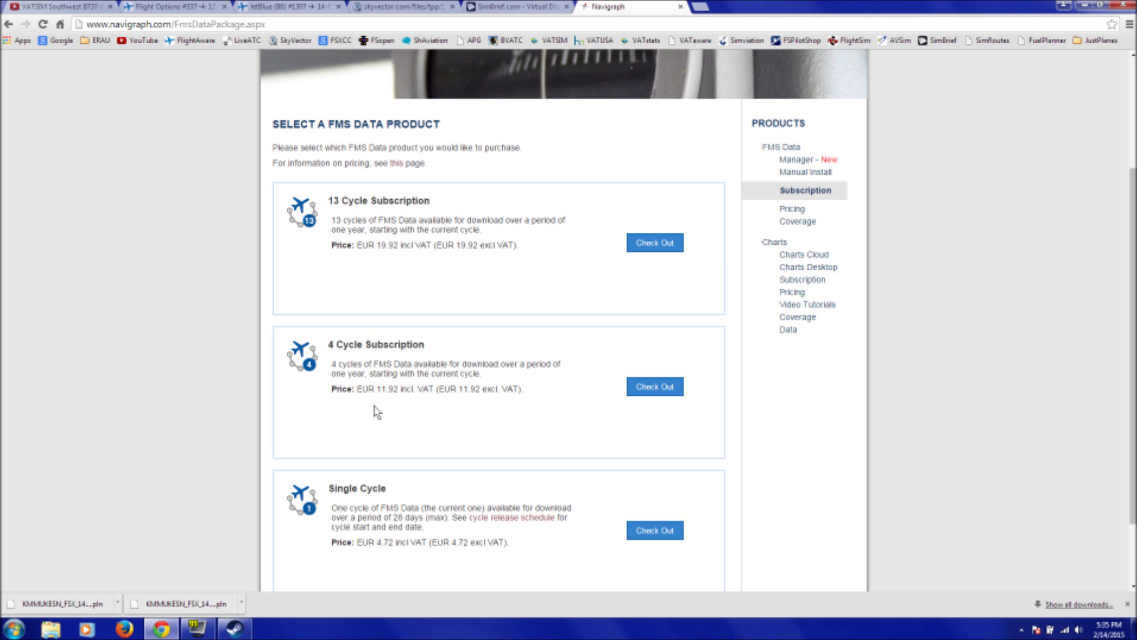
scroll(400, 512, down, 1)
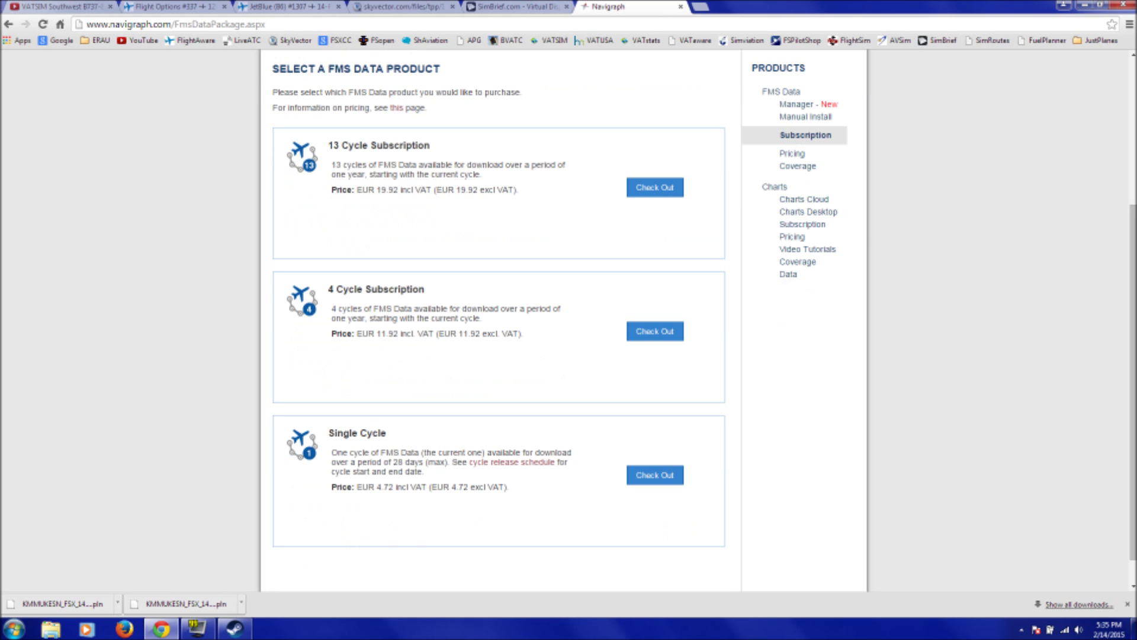
drag(388, 433, 328, 433)
click(486, 6)
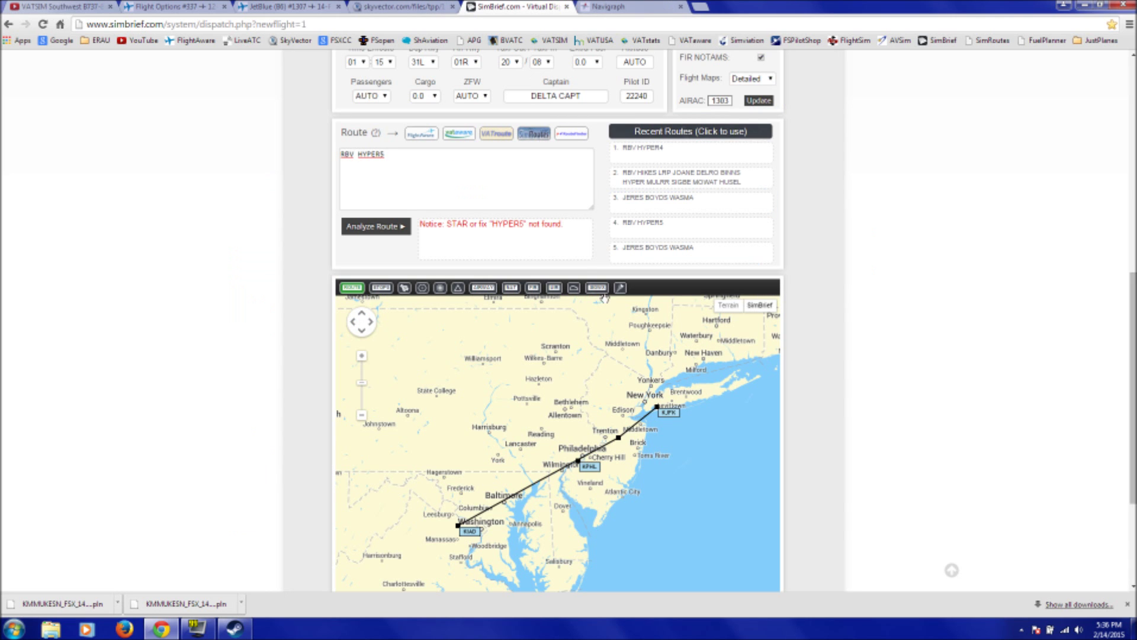
Change the route from RBV HYPER5 to RBV HYPER4 and analyze it.
scroll(960, 302, up, 2)
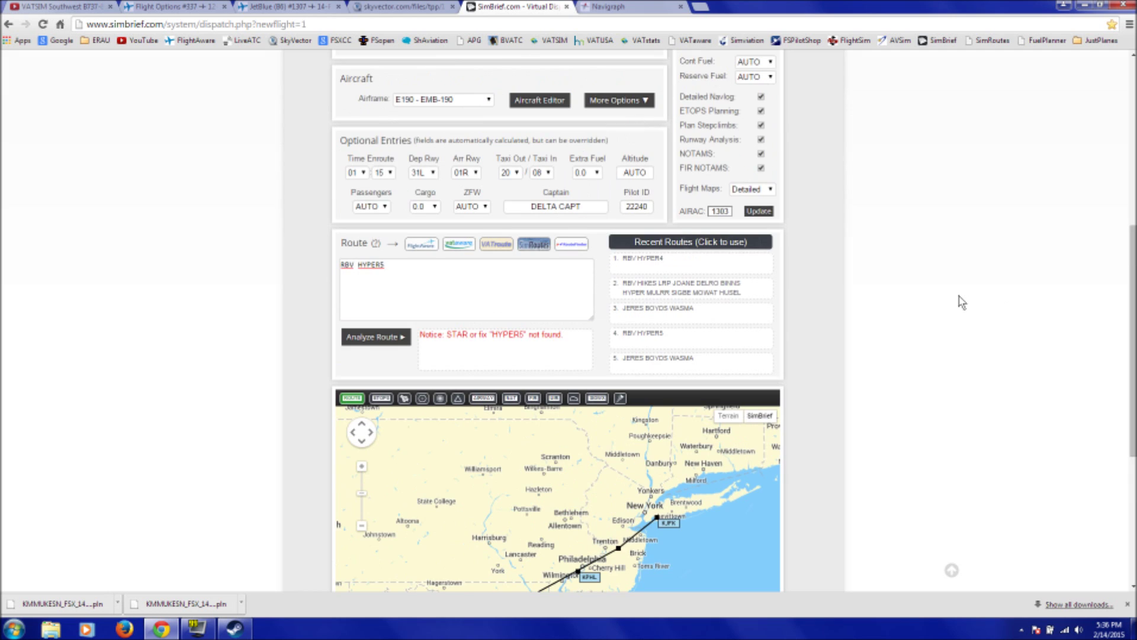
scroll(957, 302, down, 2)
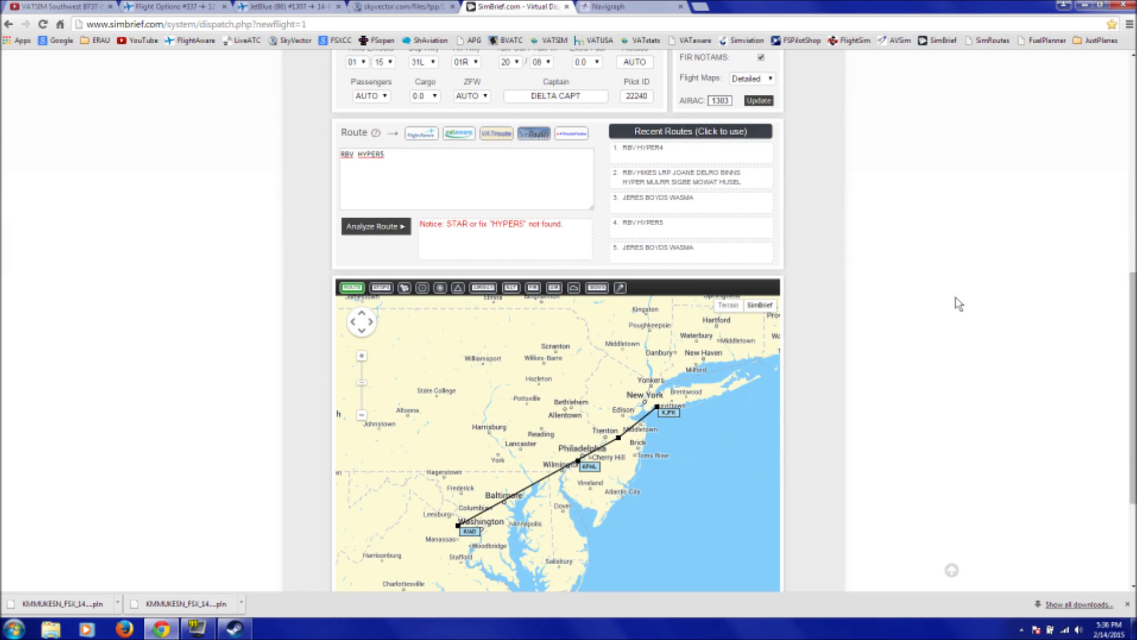
click(521, 184)
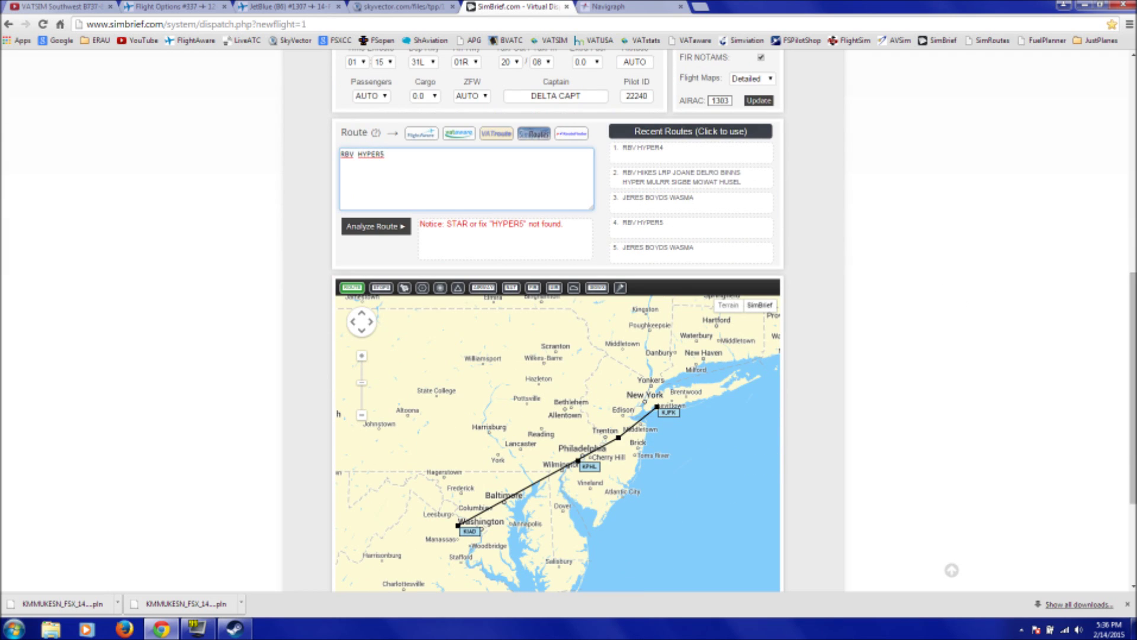
click(613, 6)
click(533, 6)
scroll(426, 172, up, 2)
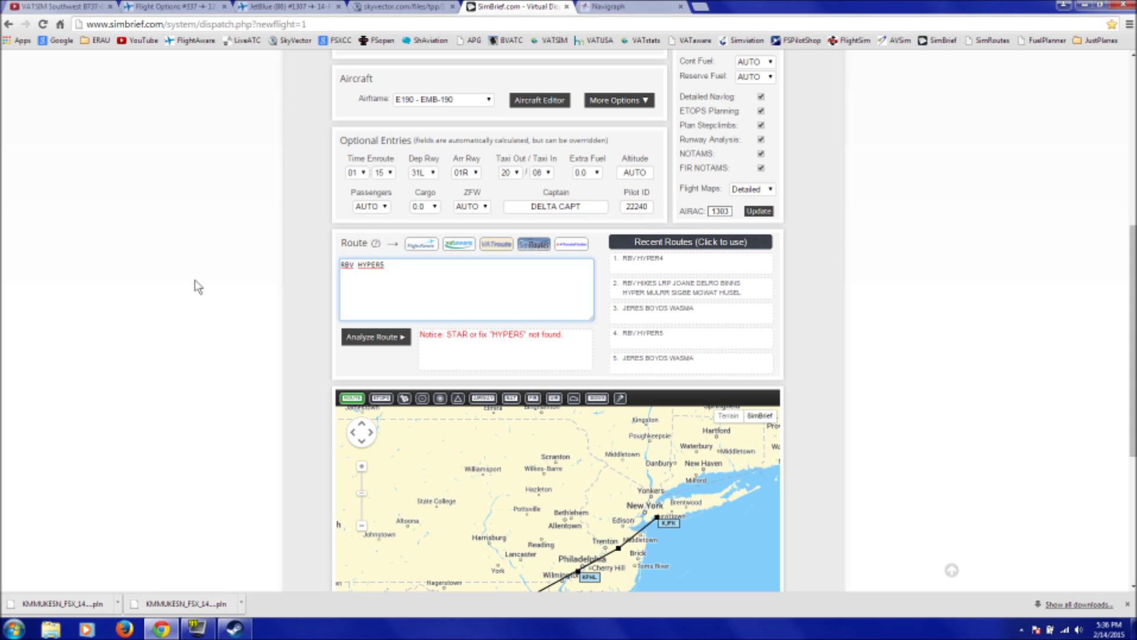
key(BackSpace)
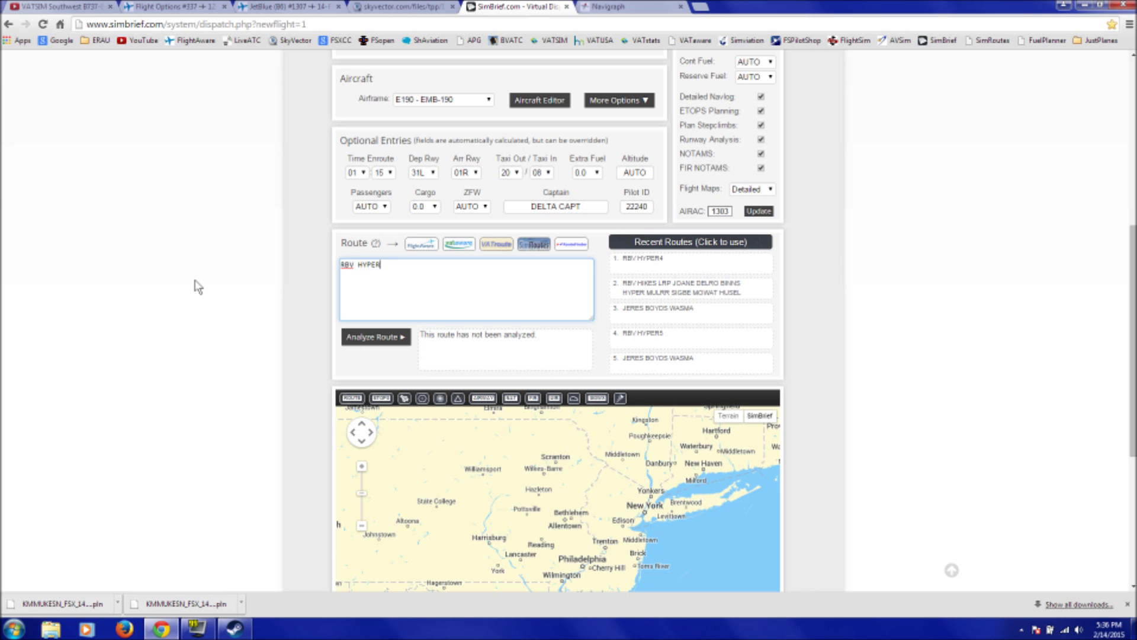
text(4)
click(366, 345)
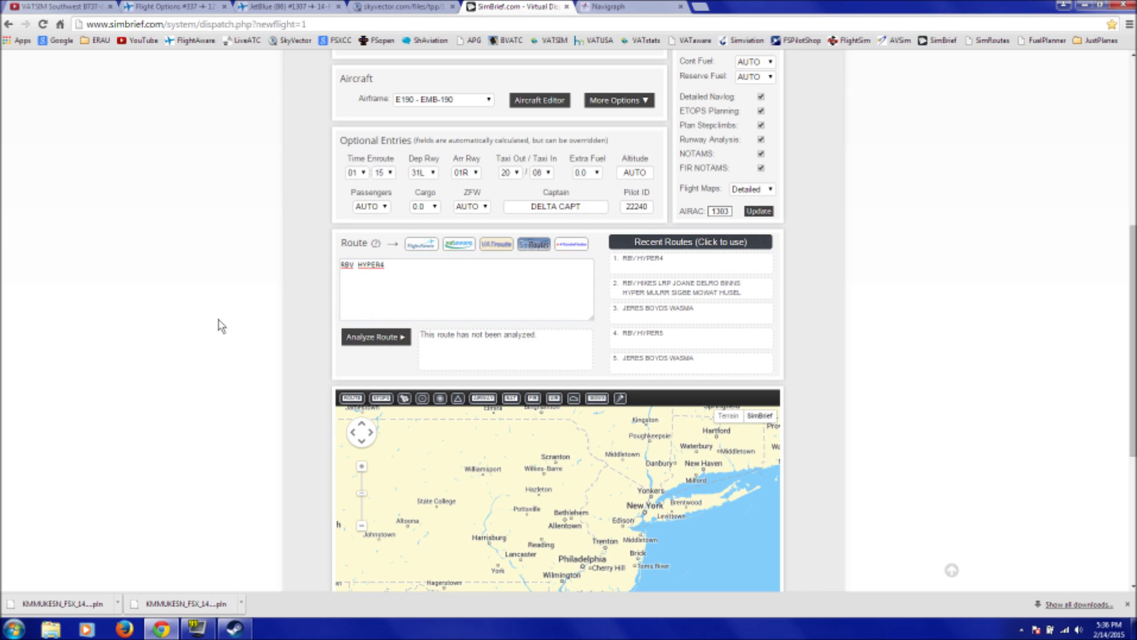
Pan the route map toward KJFK and check the AIRAC 1303 validation message.
scroll(328, 342, down, 2)
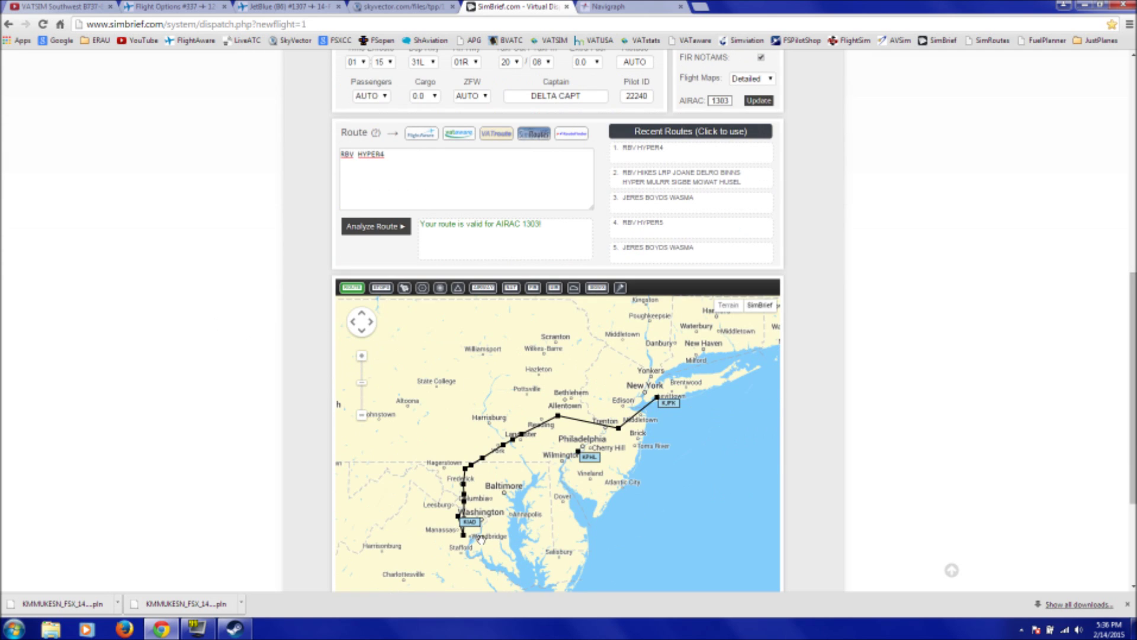
scroll(488, 492, up, 1)
drag(573, 439, 501, 483)
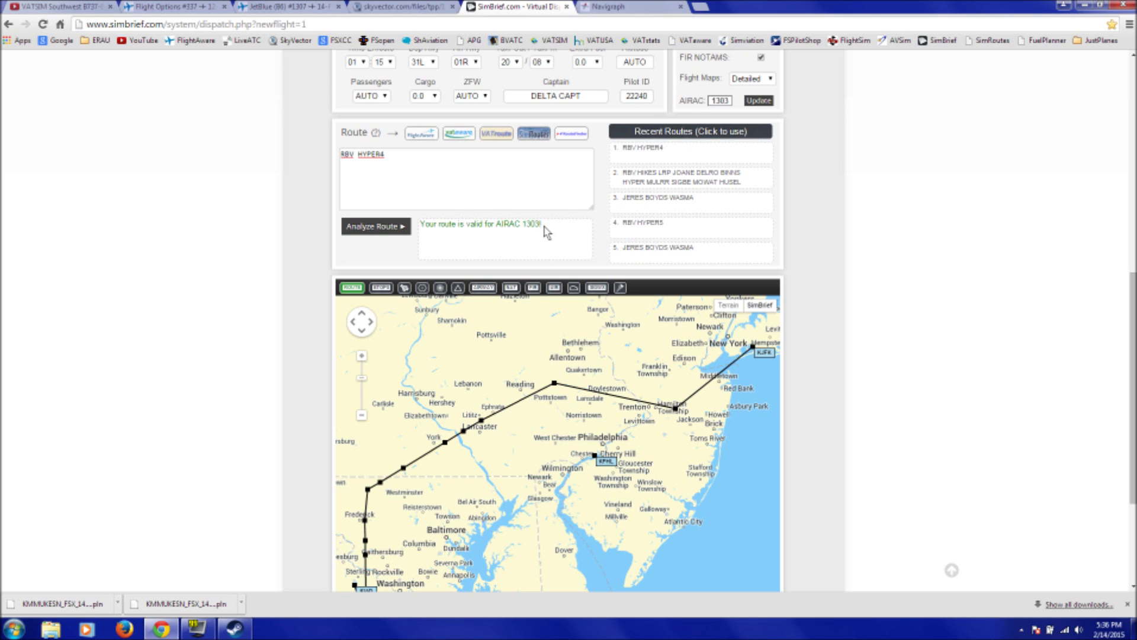
drag(545, 225, 522, 224)
Select HYPER4 in the route text and pan the map to review the plotted route.
click(385, 154)
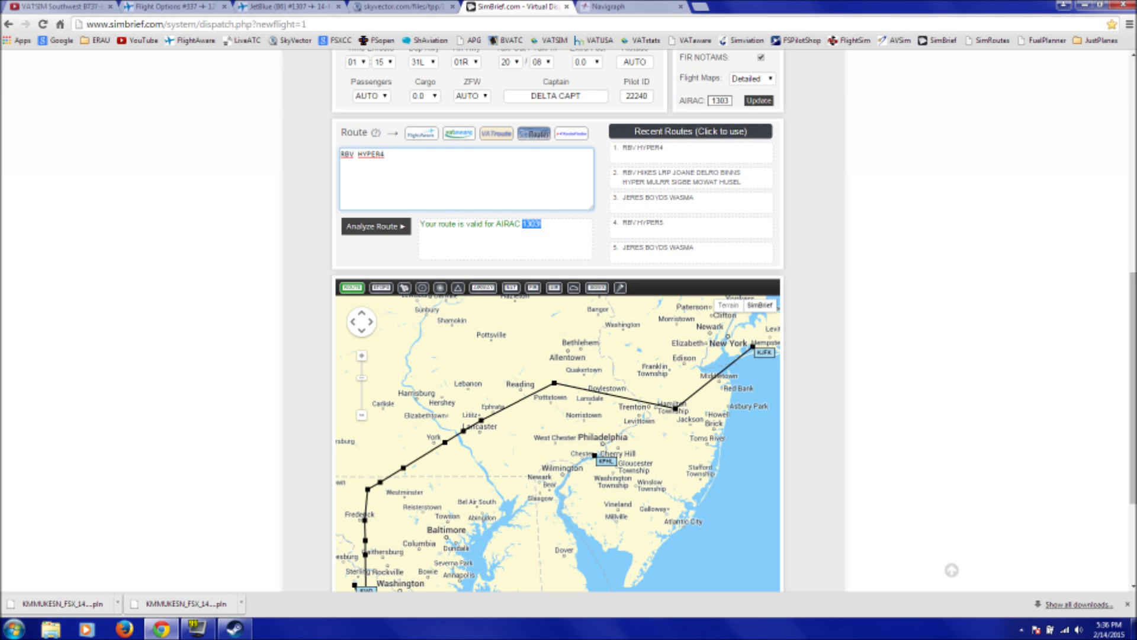
drag(384, 154, 361, 154)
drag(495, 427, 527, 385)
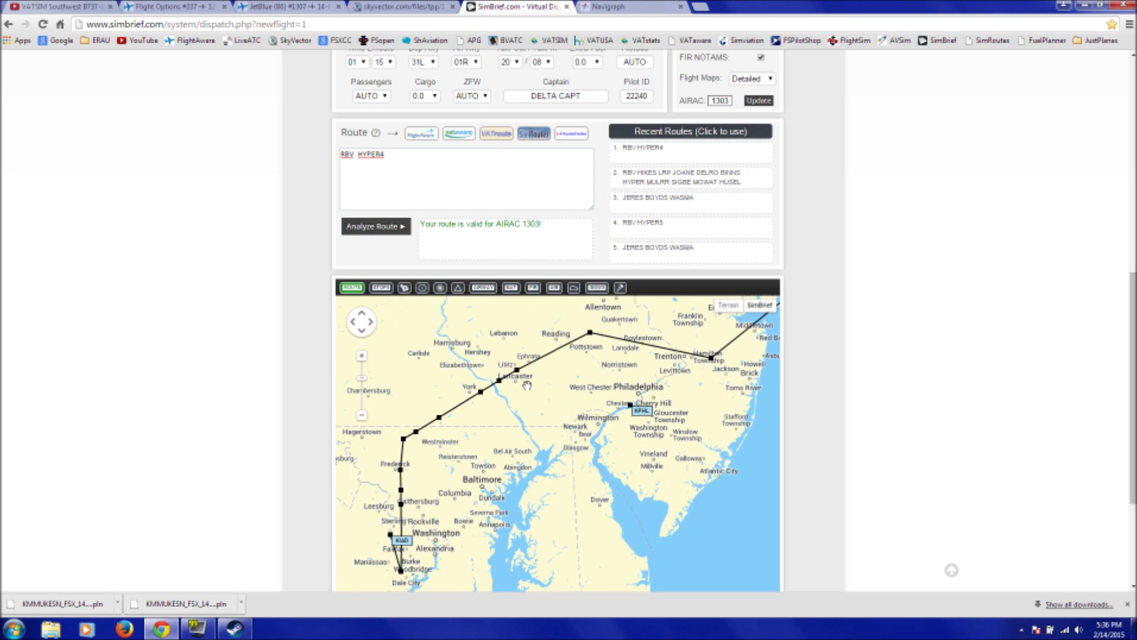
scroll(527, 385, down, 1)
scroll(830, 294, up, 1)
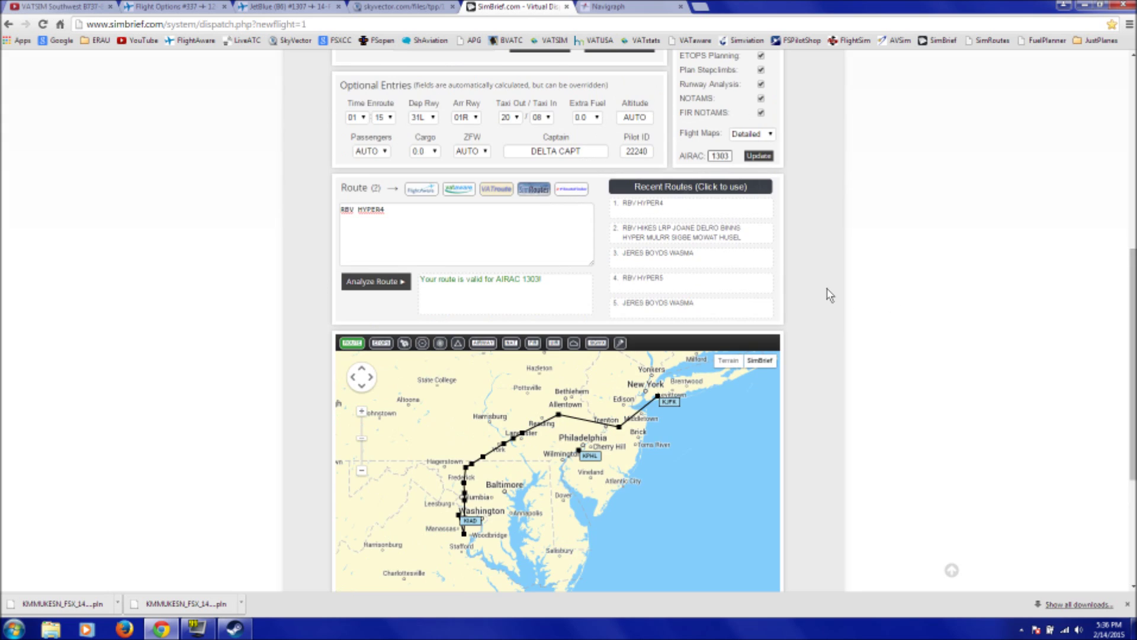
click(462, 237)
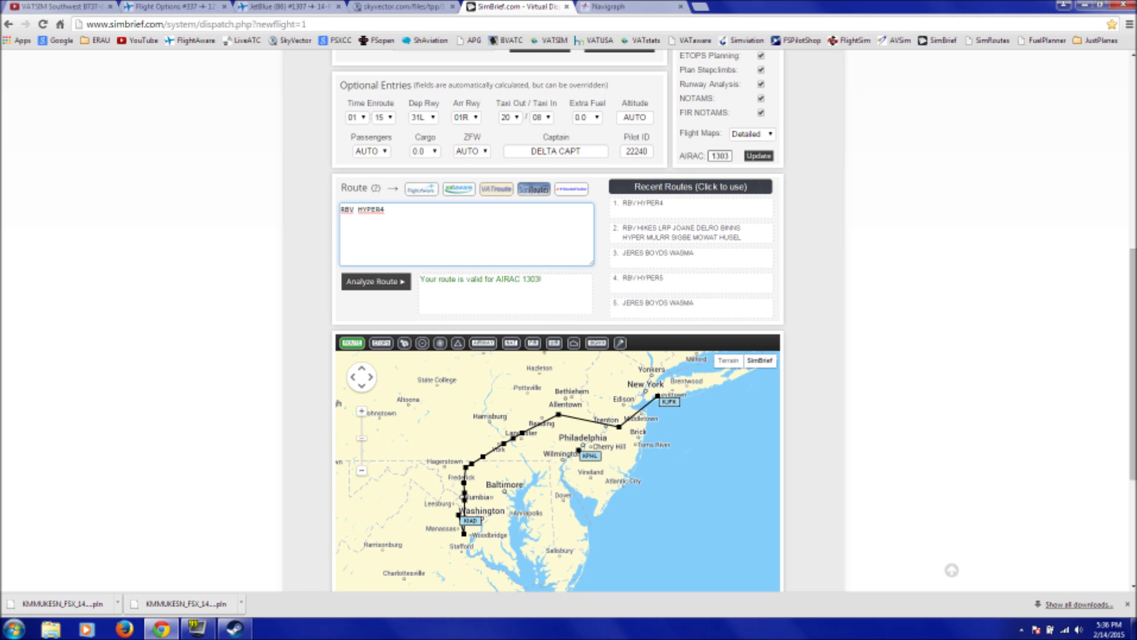
key(shift+Left)
key(shift+Left)
key(shift+Left)
key(shift+Left)
key(shift+Left)
key(shift+Left)
key(Right)
mouse_move(511, 446)
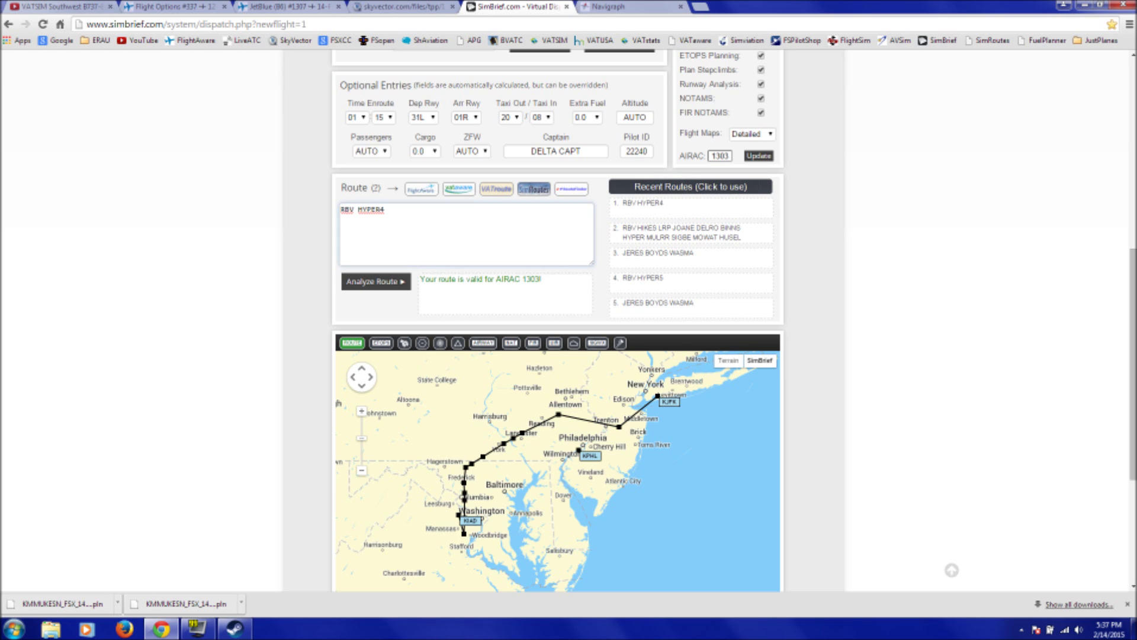
scroll(825, 264, up, 2)
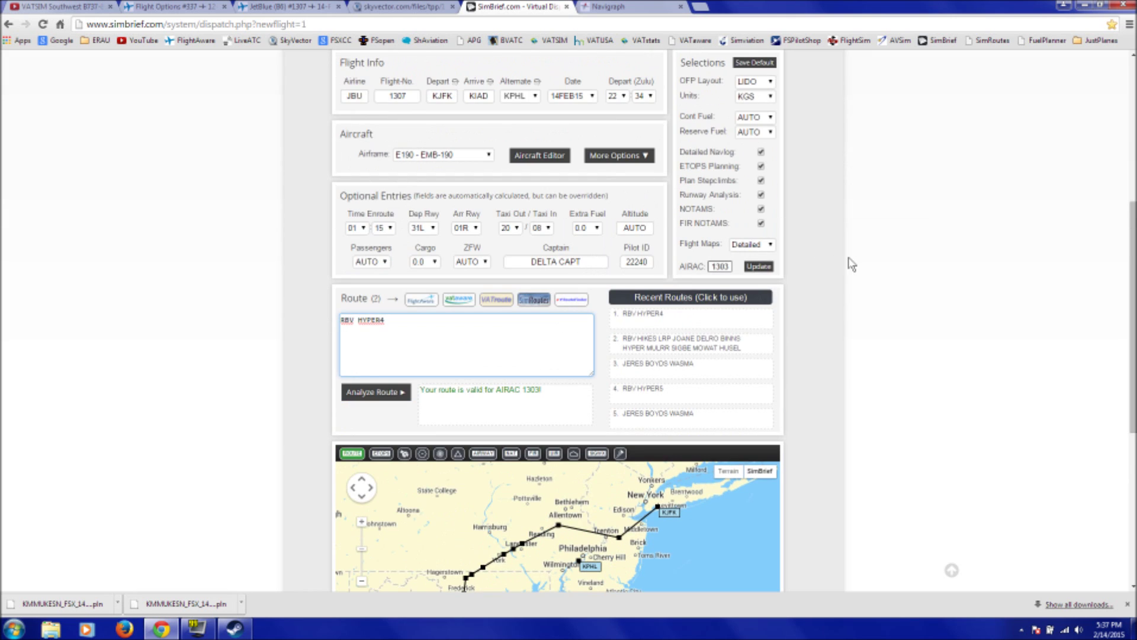
Generate the OFP for JBU 1307 and confirm overwriting the existing flight plan.
scroll(852, 264, up, 3)
click(375, 191)
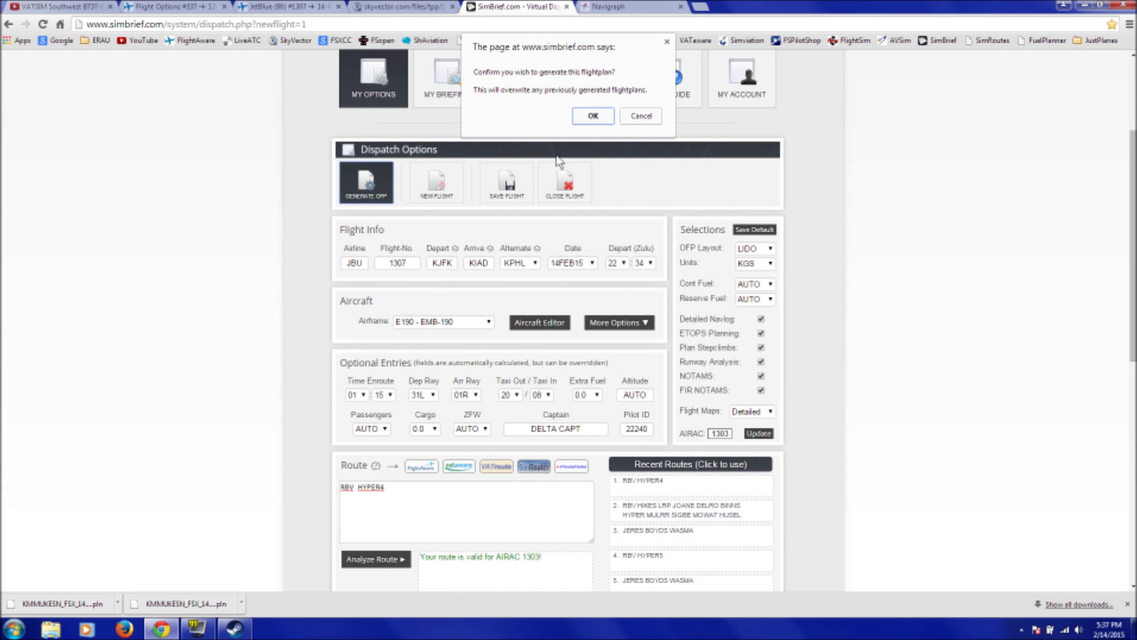
click(586, 112)
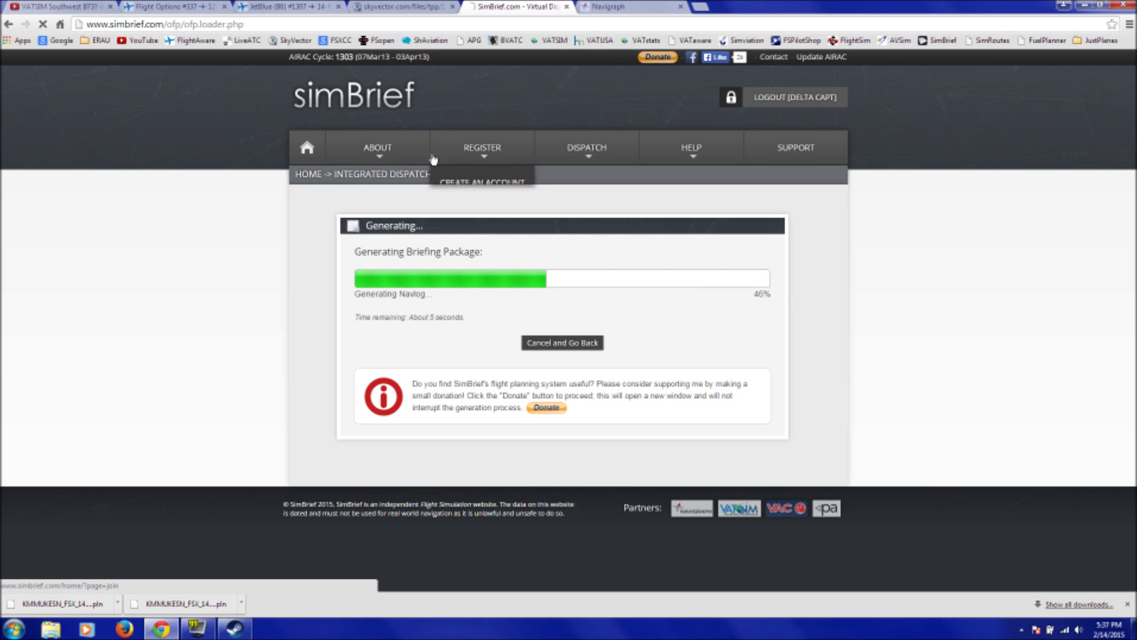
Glance at the FlightAware JetBlue 1307 page, then move the SkyVector tab after SimBrief.
click(309, 6)
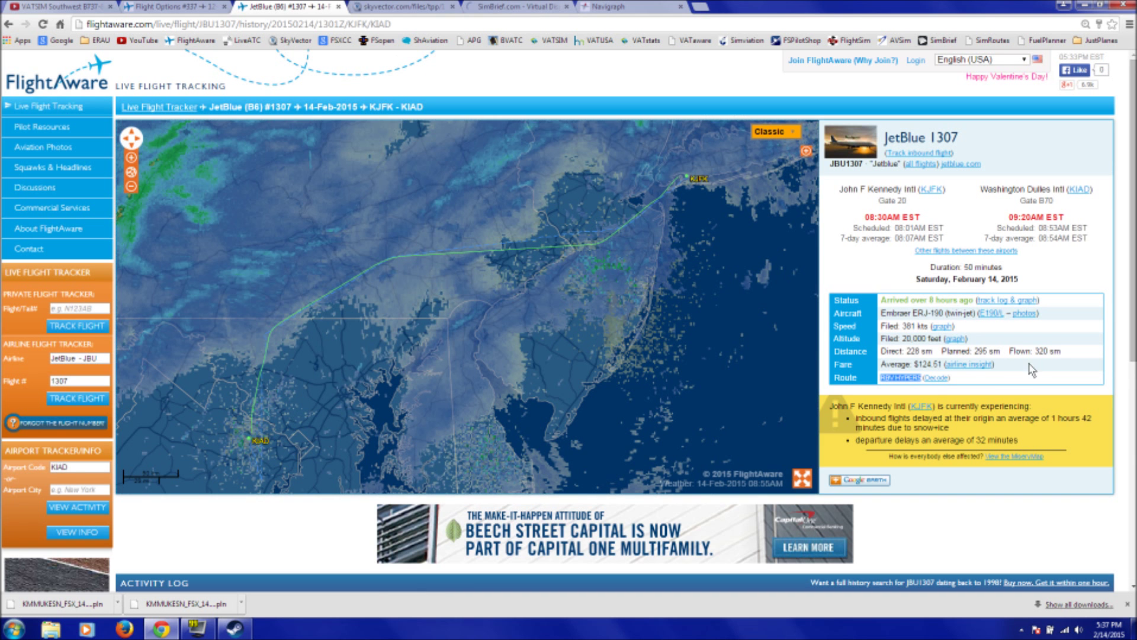
click(501, 7)
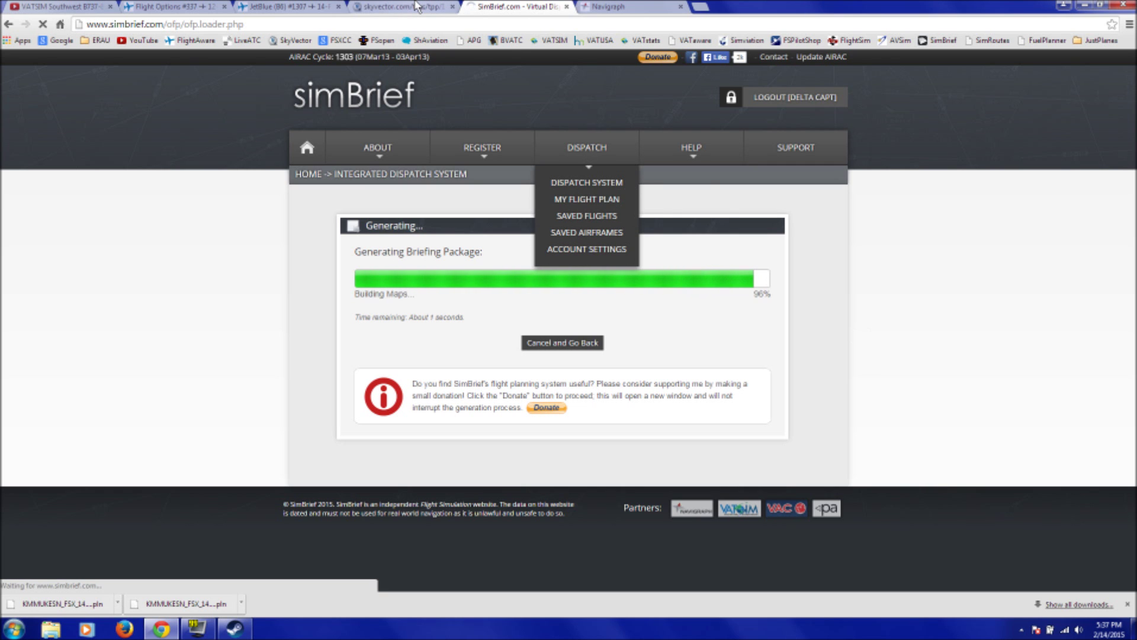
drag(421, 6, 521, 6)
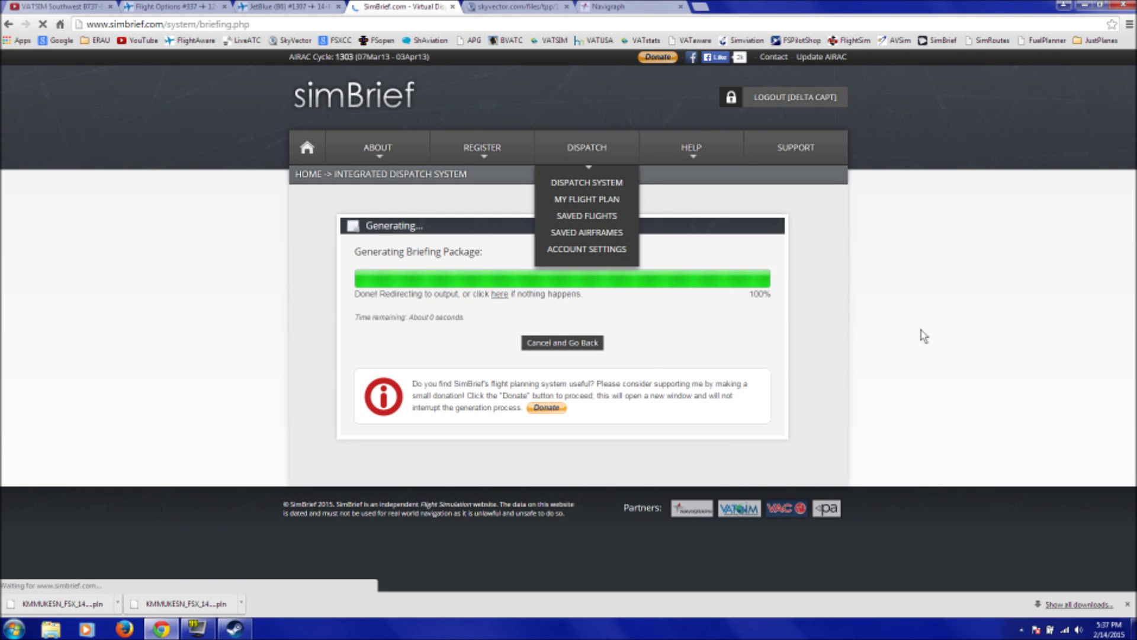
Scroll to the JBU 1307 Interactive Route Map and display the TICON waypoint details near Washington.
scroll(966, 333, down, 2)
scroll(964, 333, down, 4)
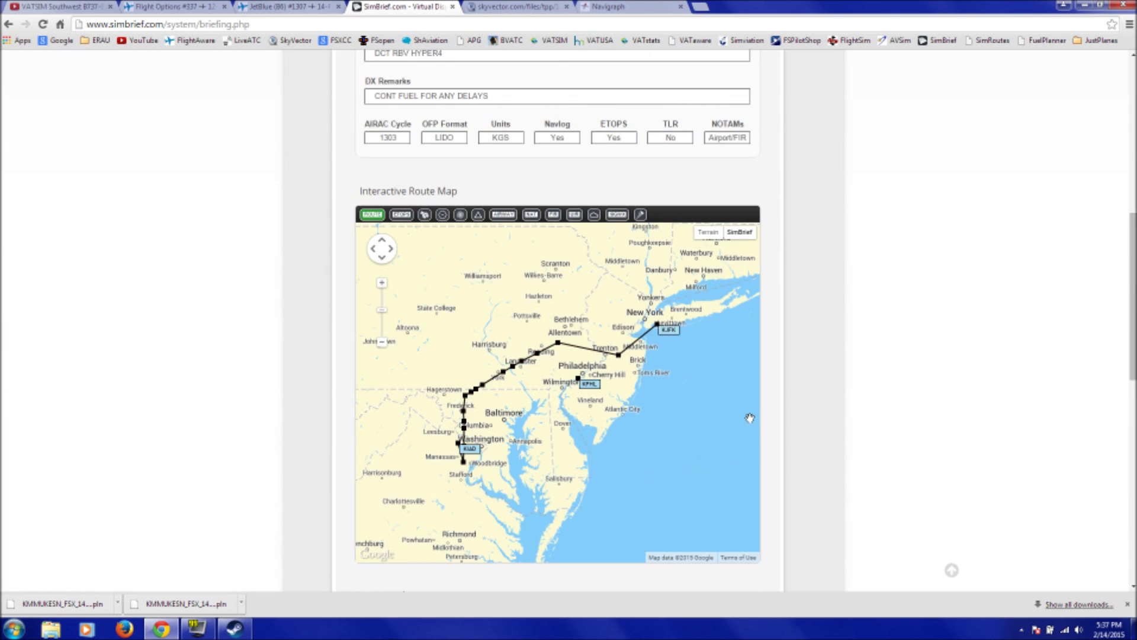
scroll(470, 462, up, 1)
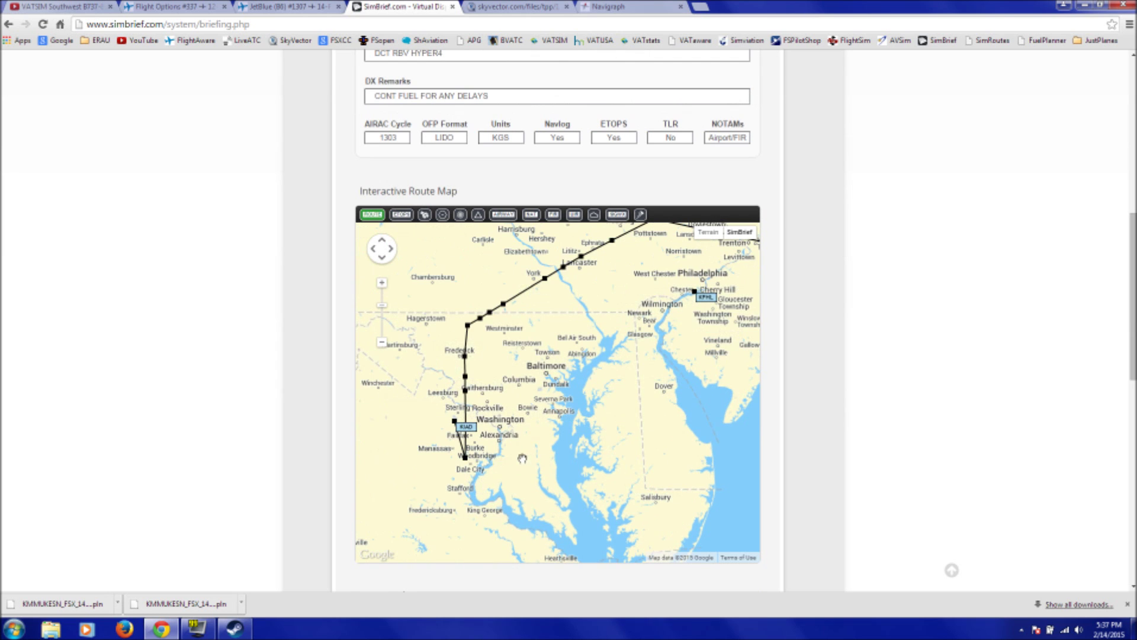
mouse_move(469, 460)
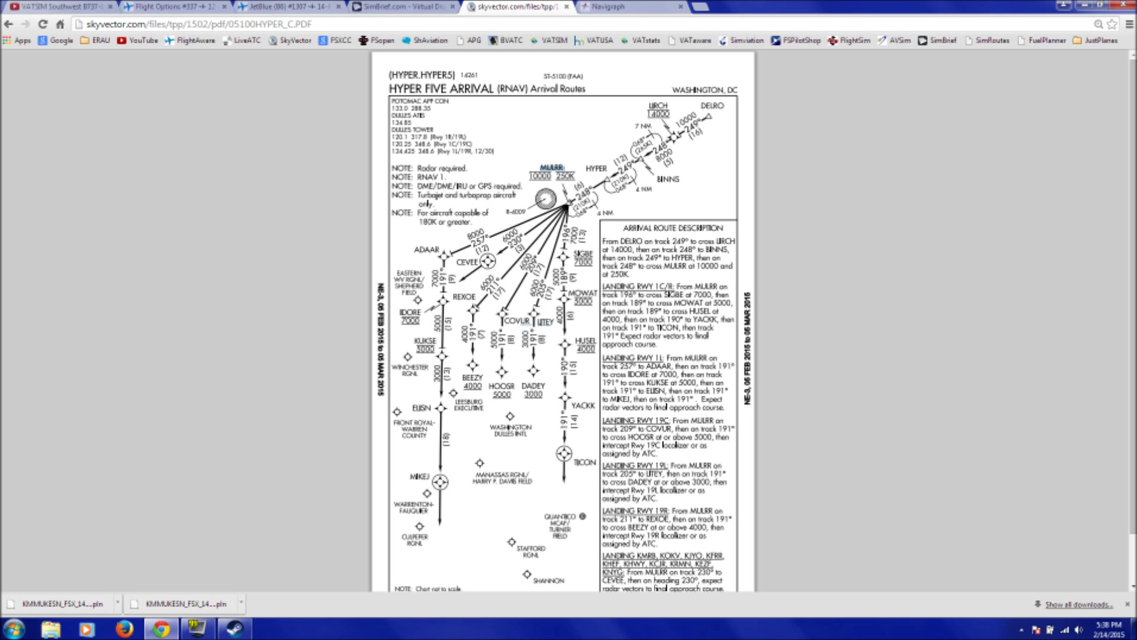
double_click(517, 321)
click(404, 8)
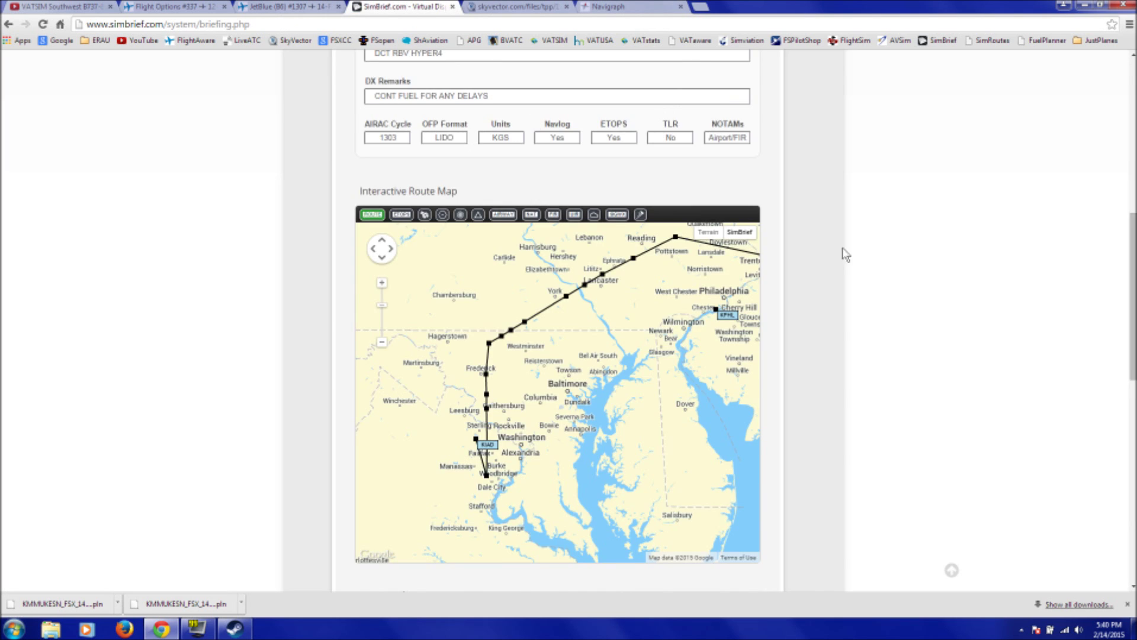
scroll(846, 251, up, 7)
scroll(874, 259, up, 1)
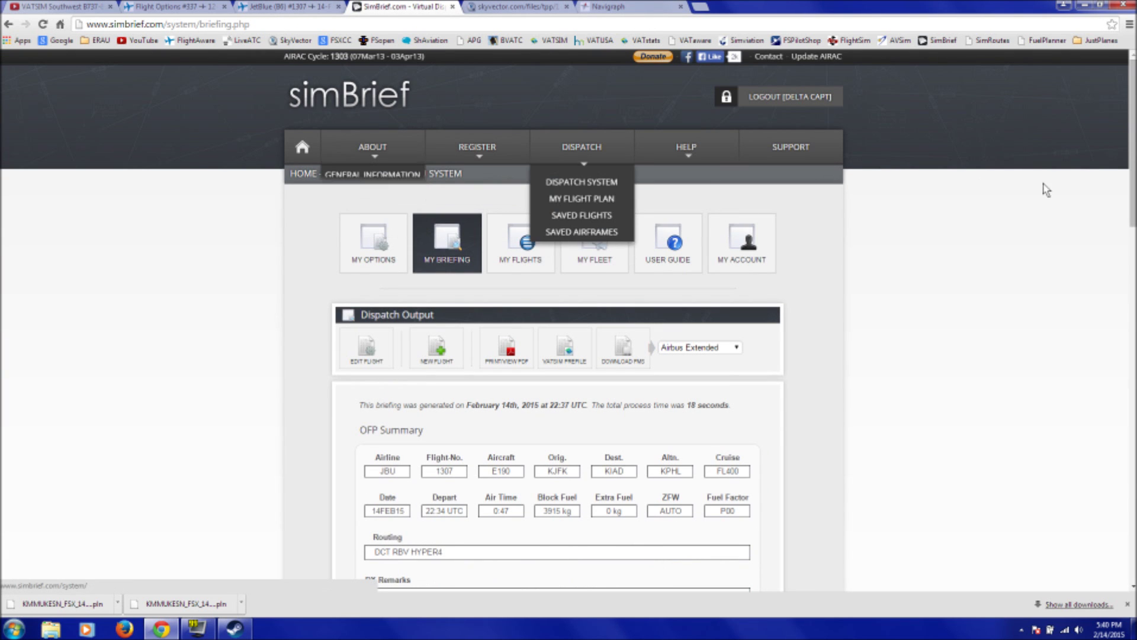